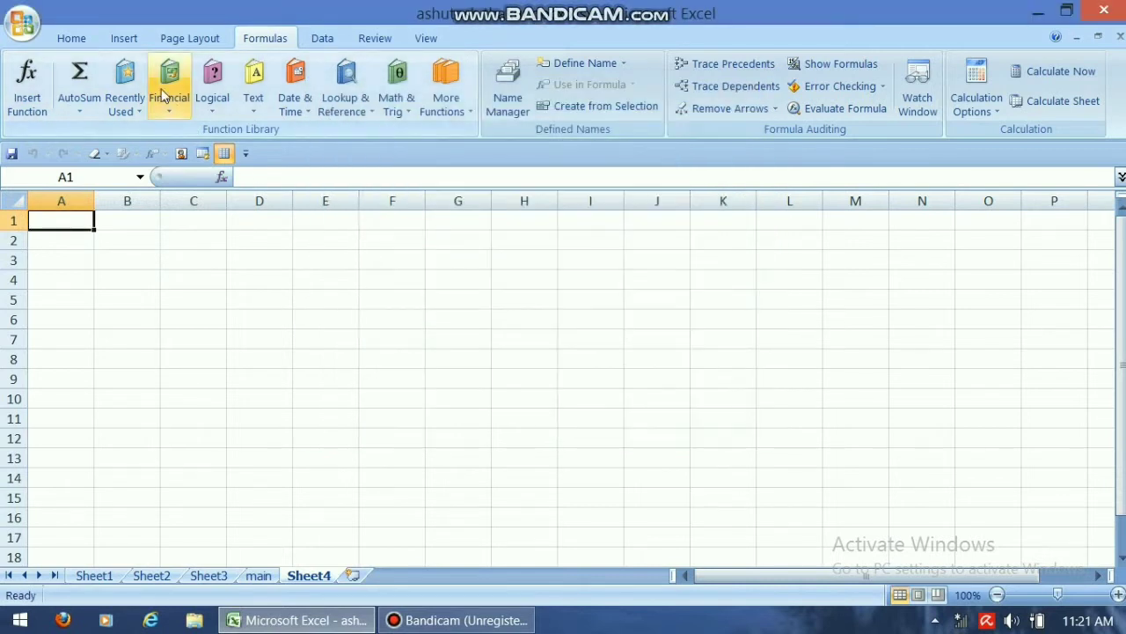
Enter the heading "pmt" in cell B1
click(124, 219)
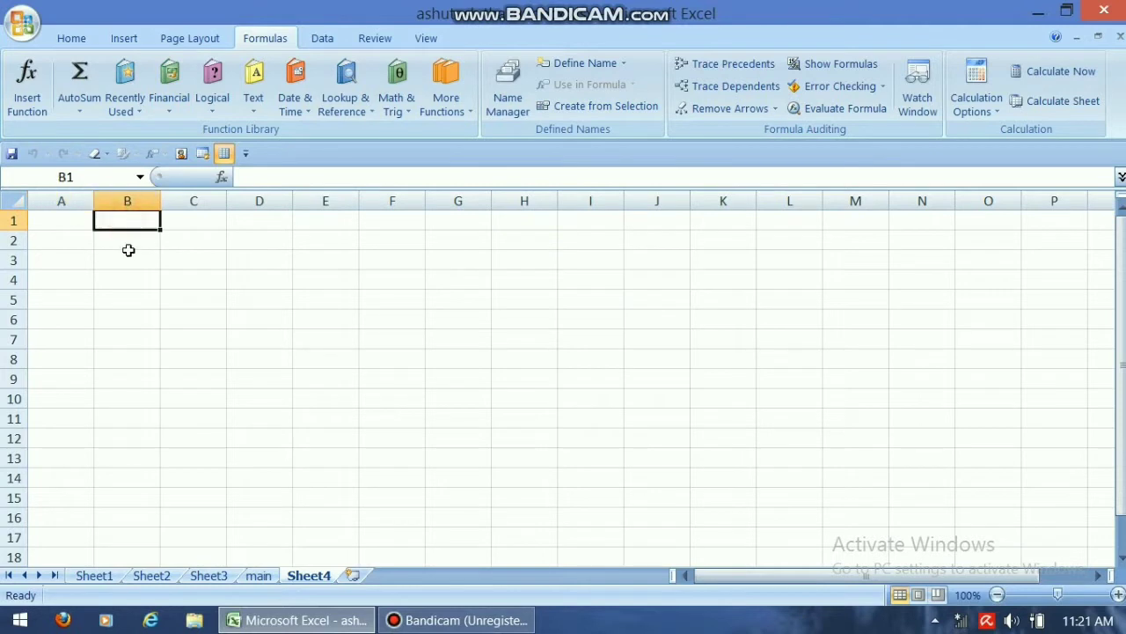
text(pmt)
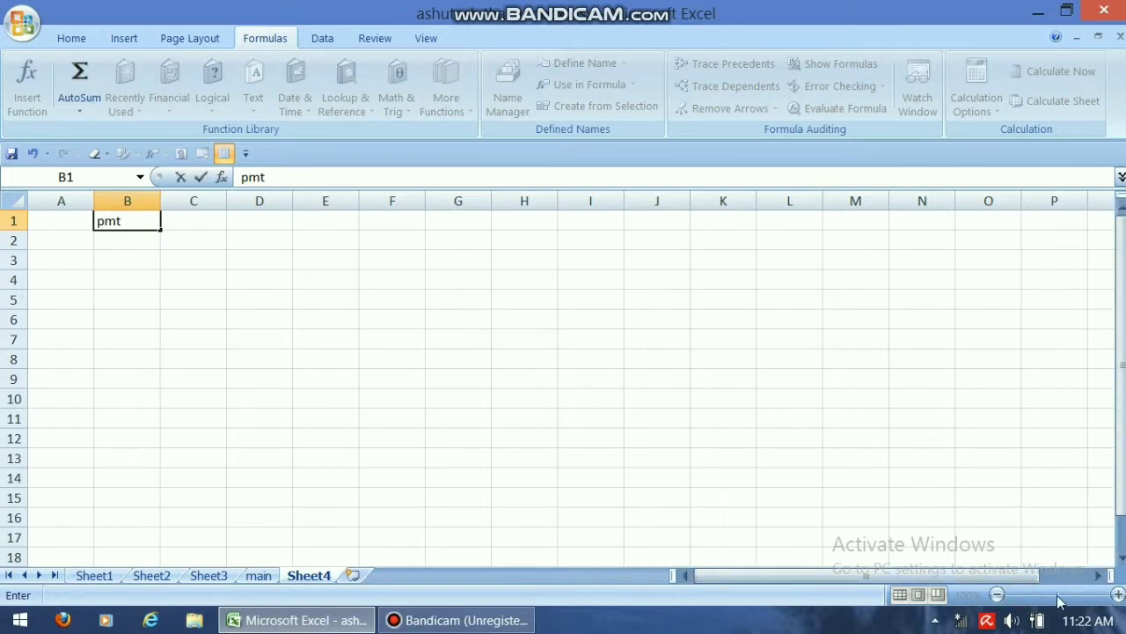
click(274, 301)
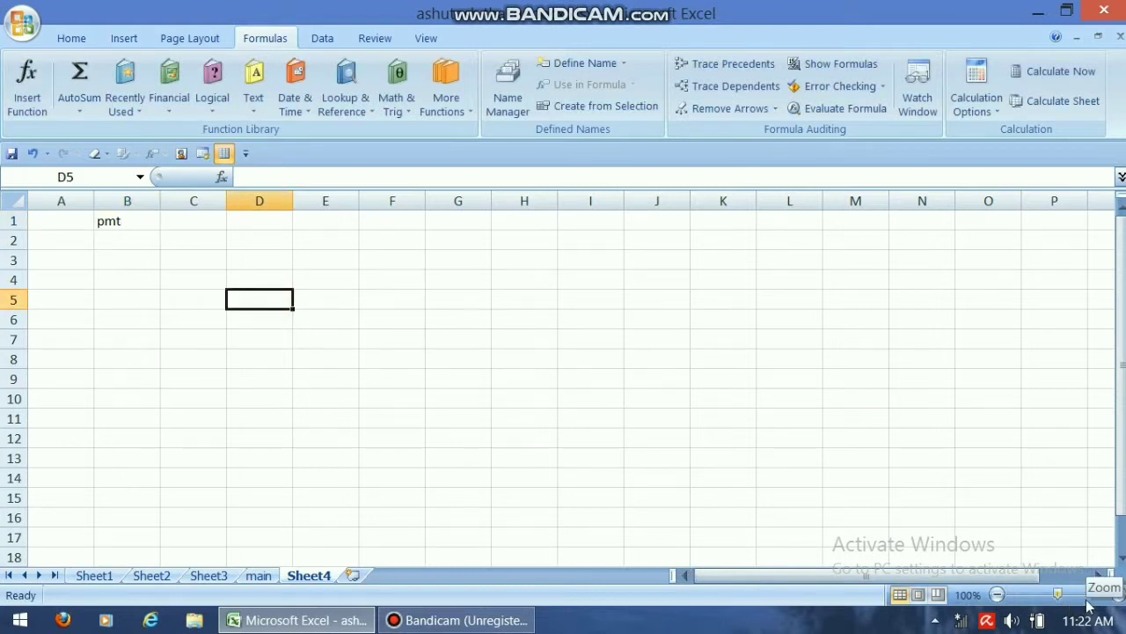
click(1084, 594)
click(303, 280)
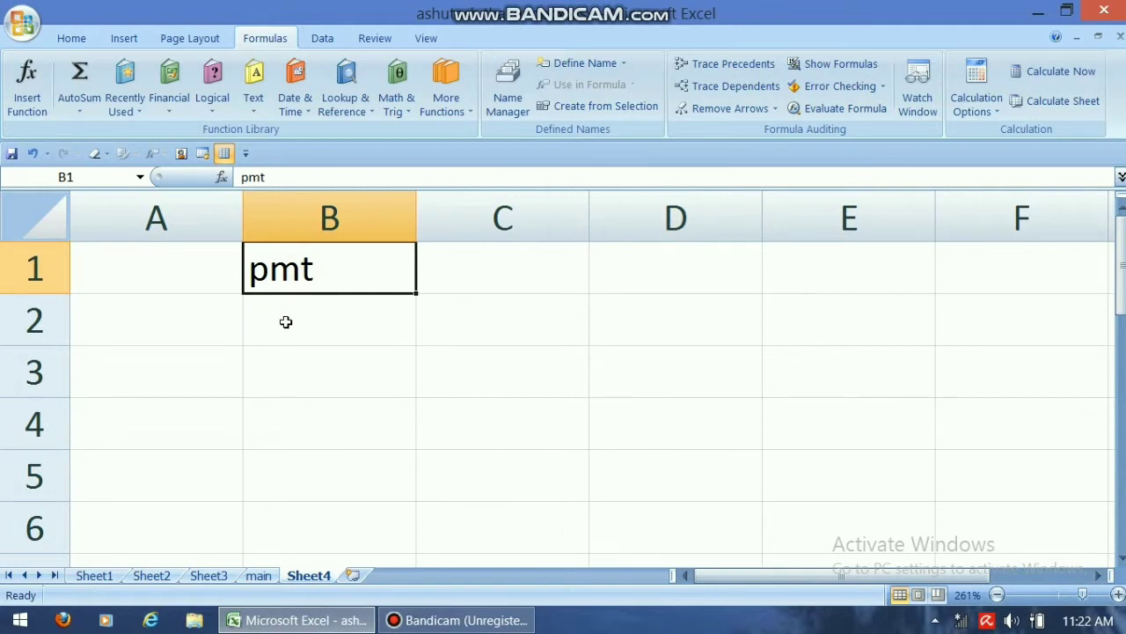
Insert the PMT financial function in cell B3 with a rate of 11%/12 and 10*12 as the number of payments
click(284, 380)
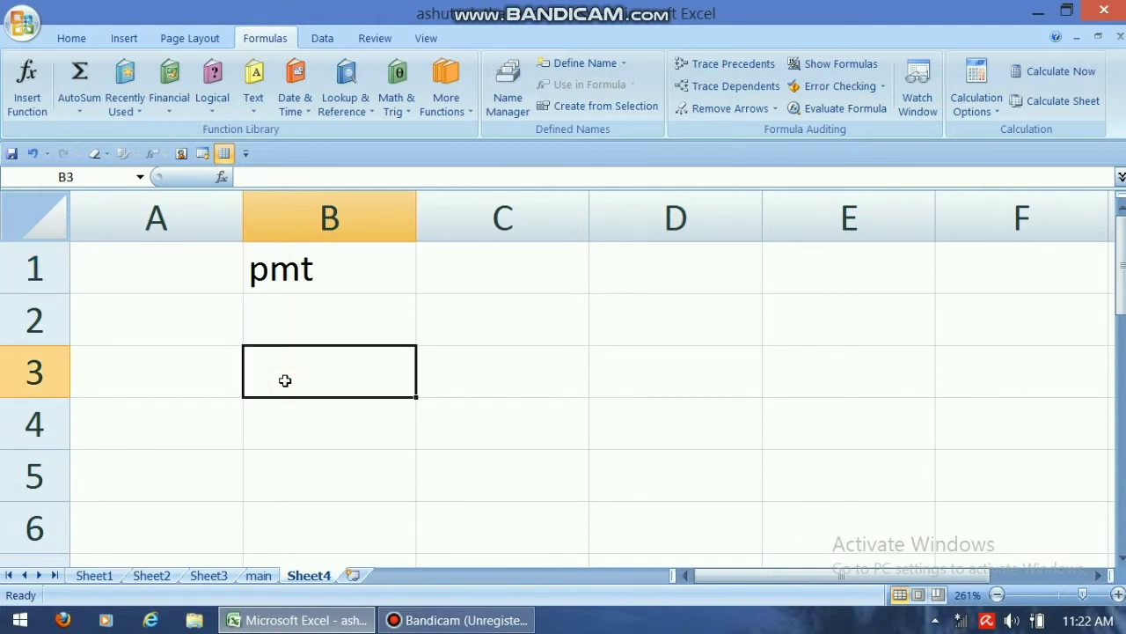
click(176, 95)
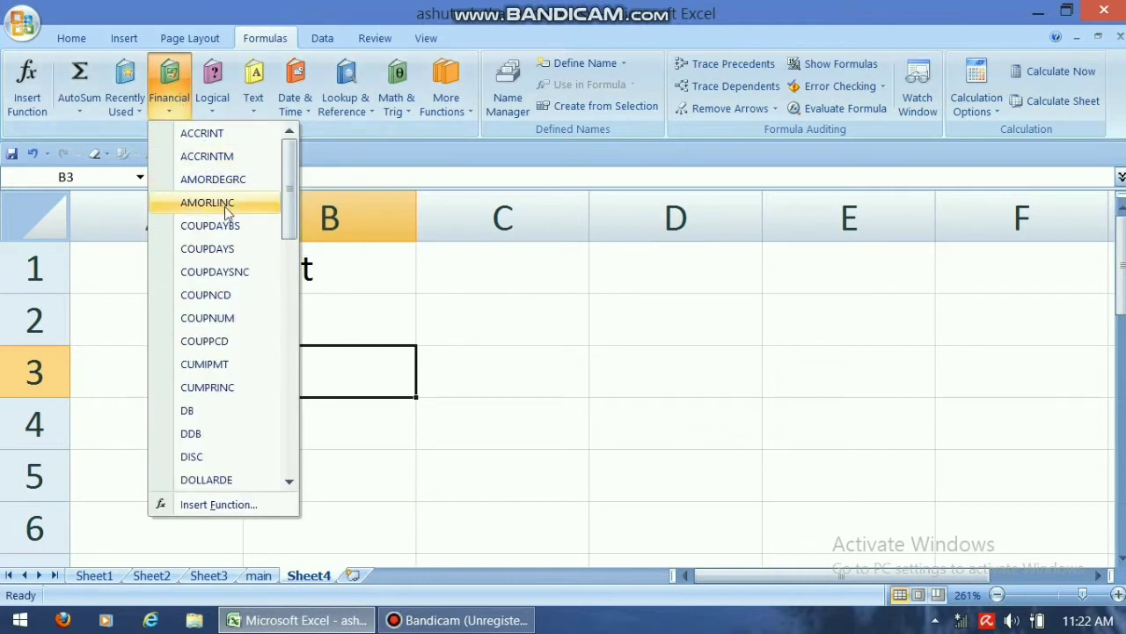
drag(284, 209, 289, 350)
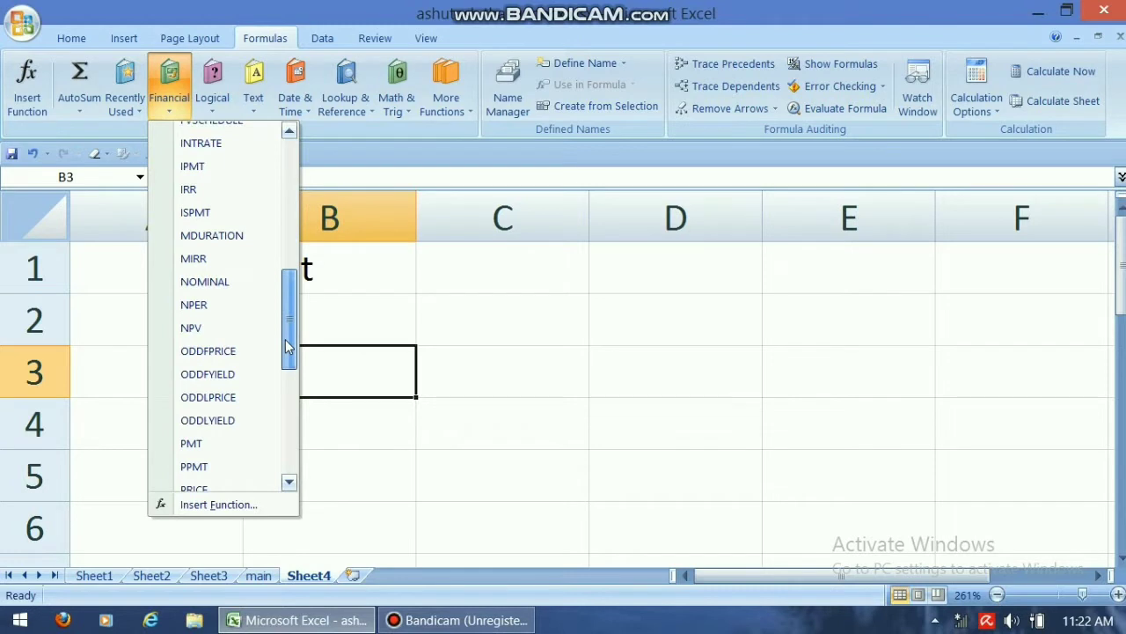
click(215, 443)
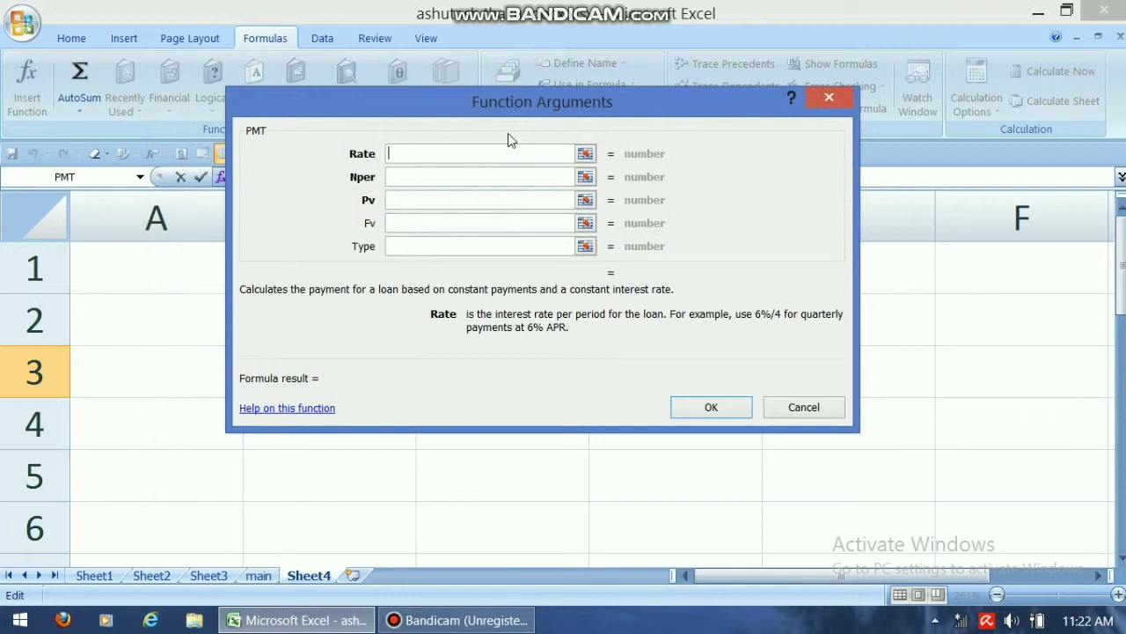
text(11%)
text(/12)
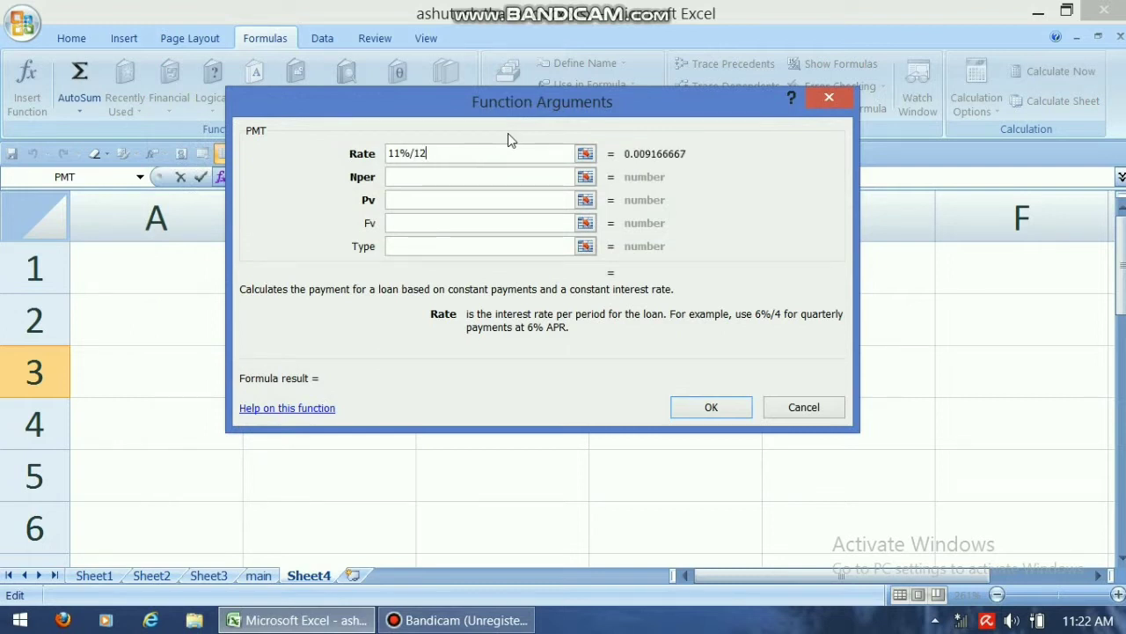
click(456, 175)
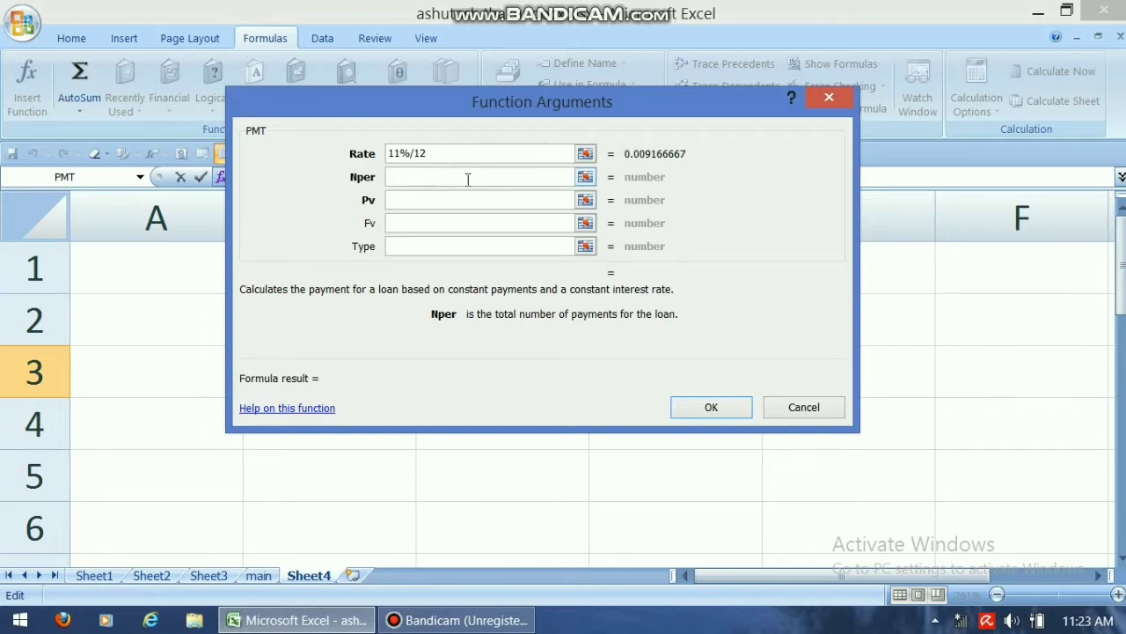
text(10*12)
Complete the PMT arguments with present value 500000, future value 0 and type 1, and apply the function
click(422, 202)
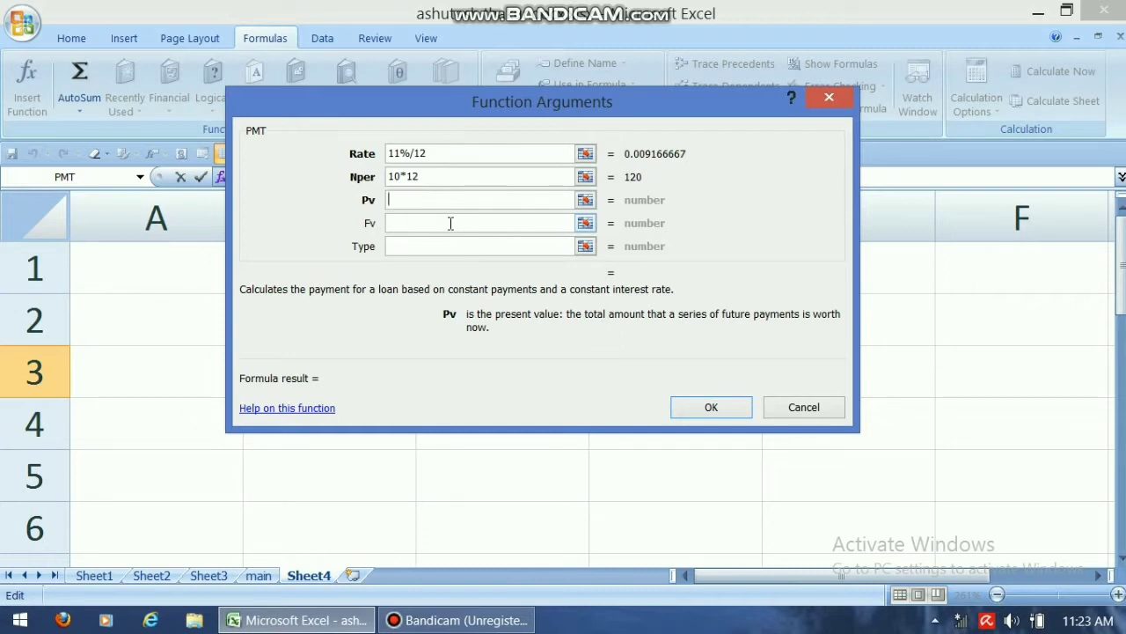
text(500000)
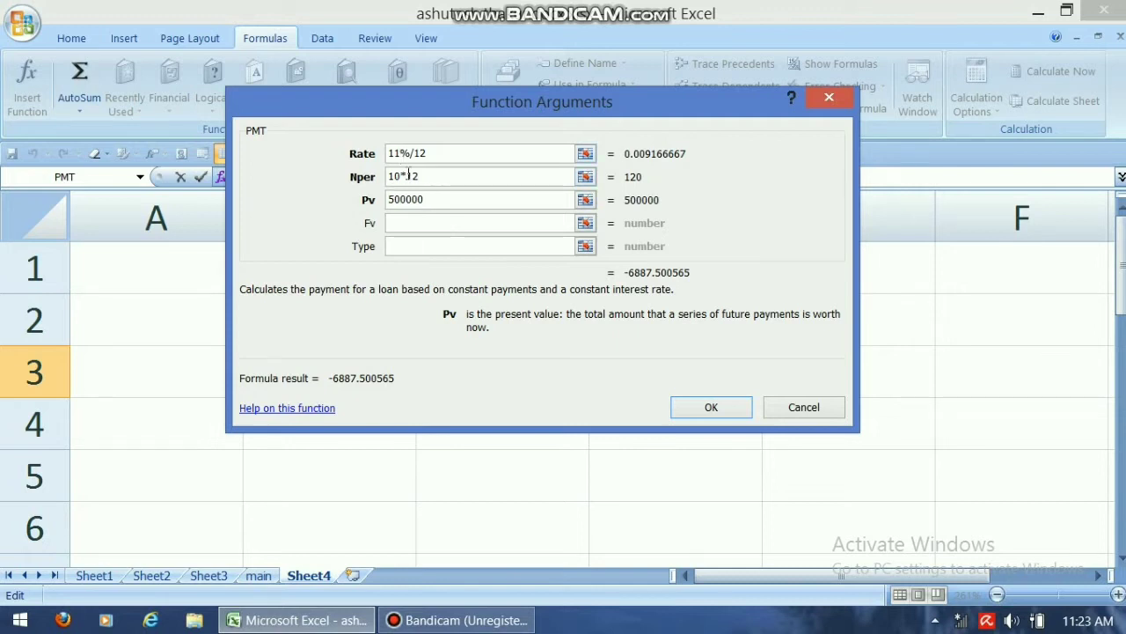
click(401, 222)
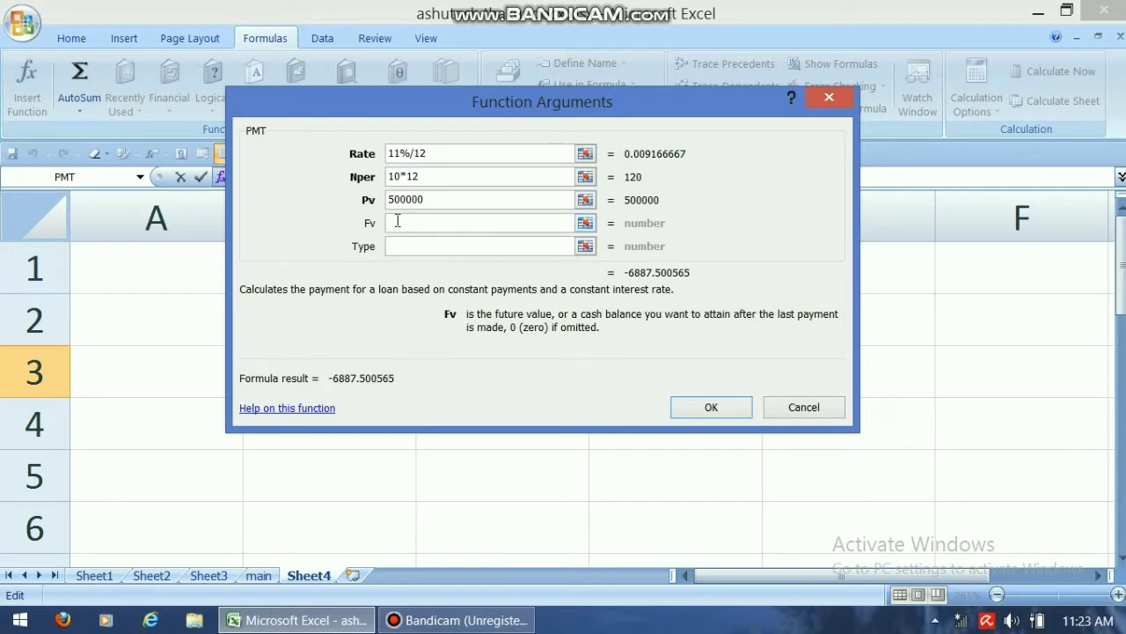
text(0)
click(418, 248)
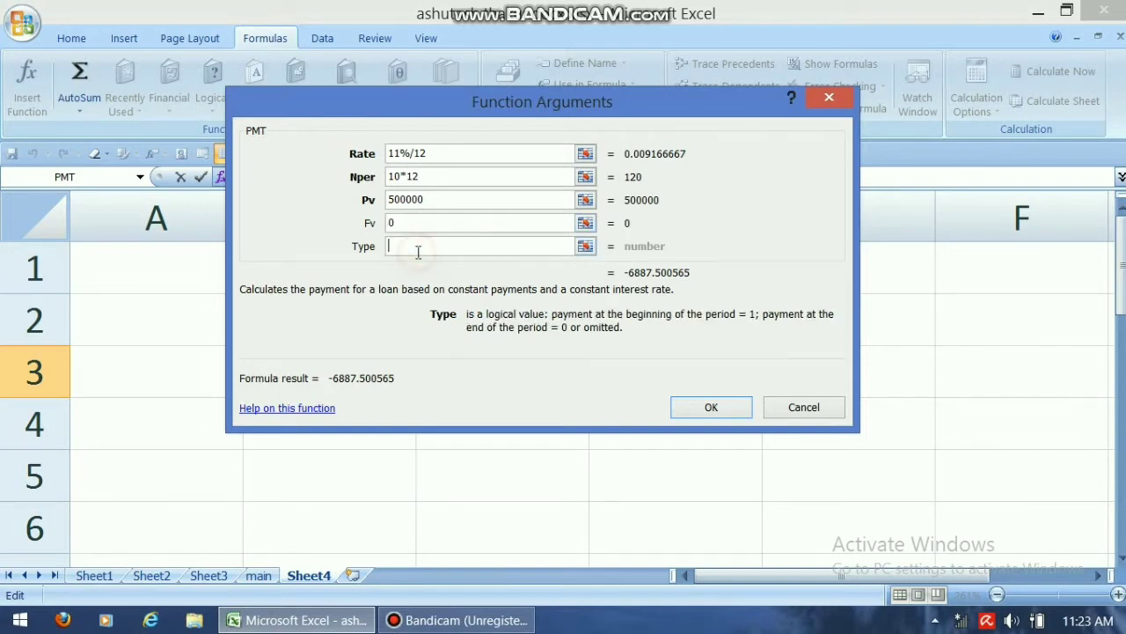
text(1)
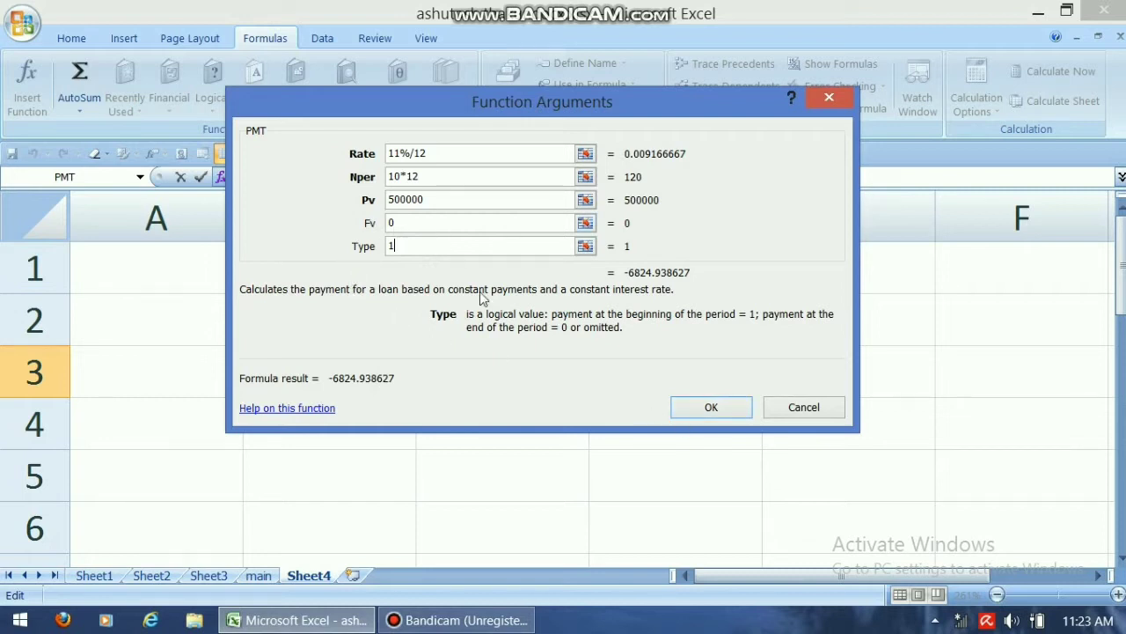
click(692, 407)
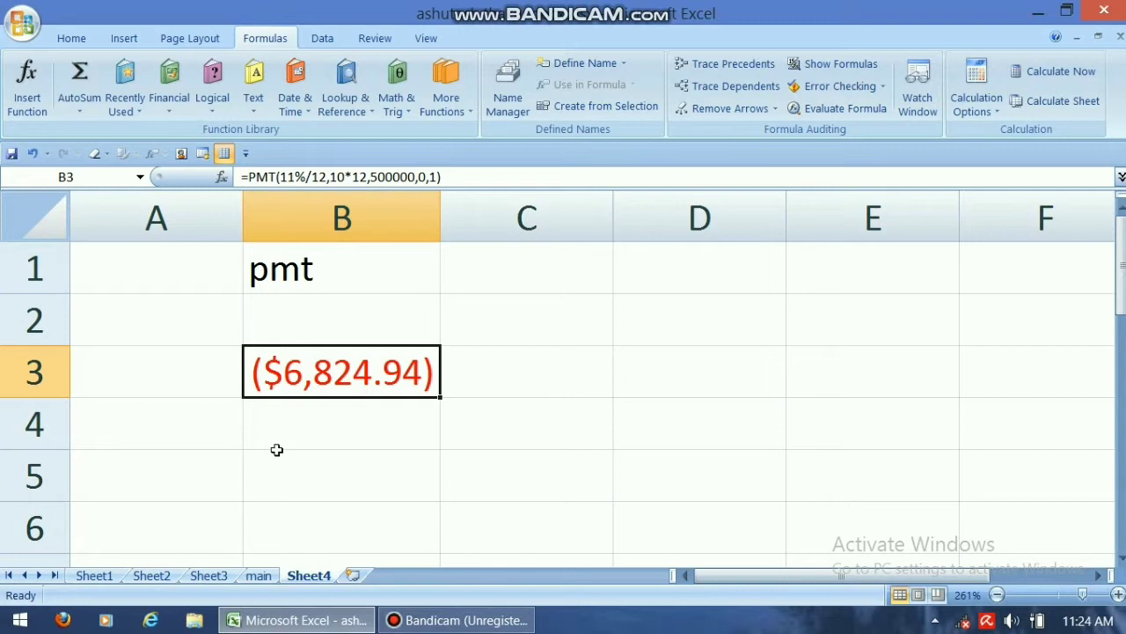
Enter the row labels AMOUNT, RATE and YEAR in cells A6 to A8
click(172, 473)
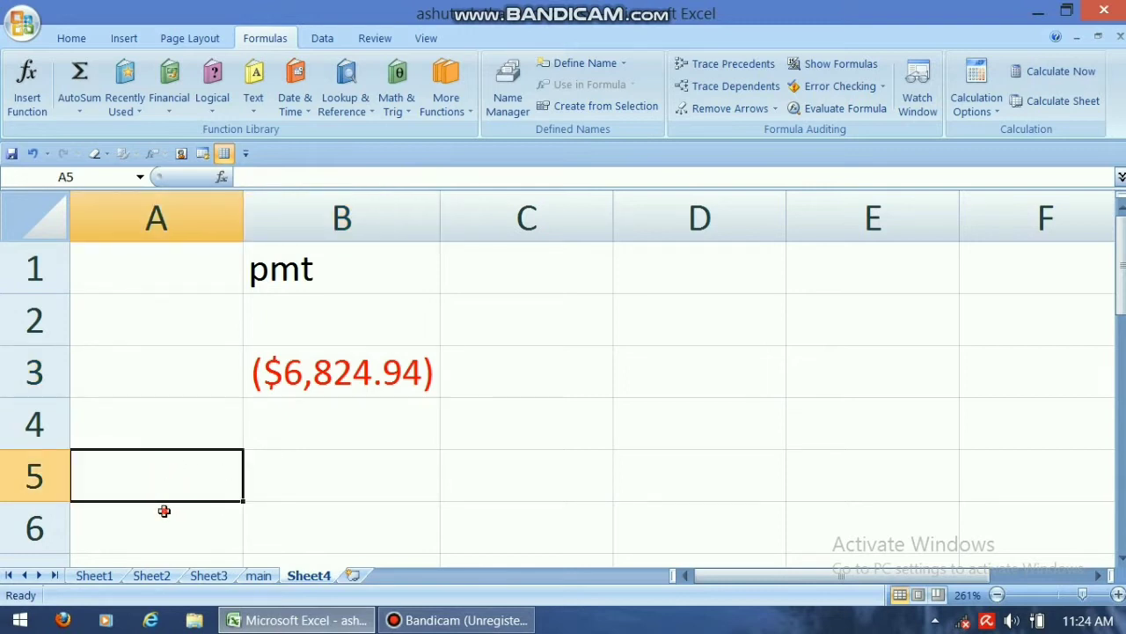
click(163, 510)
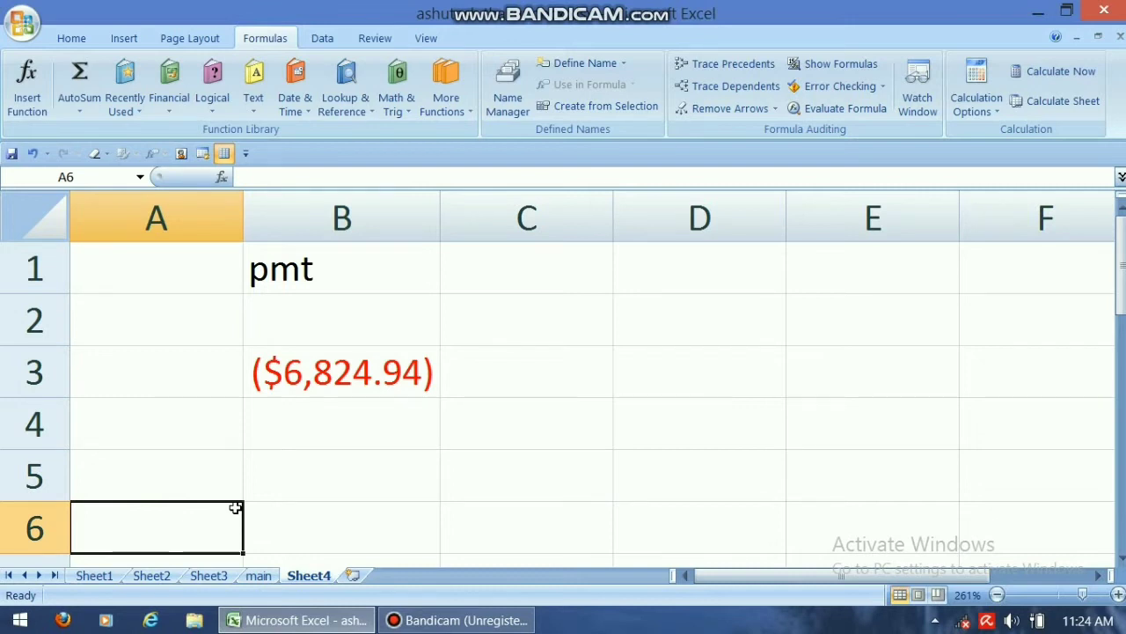
text(AMOUNT)
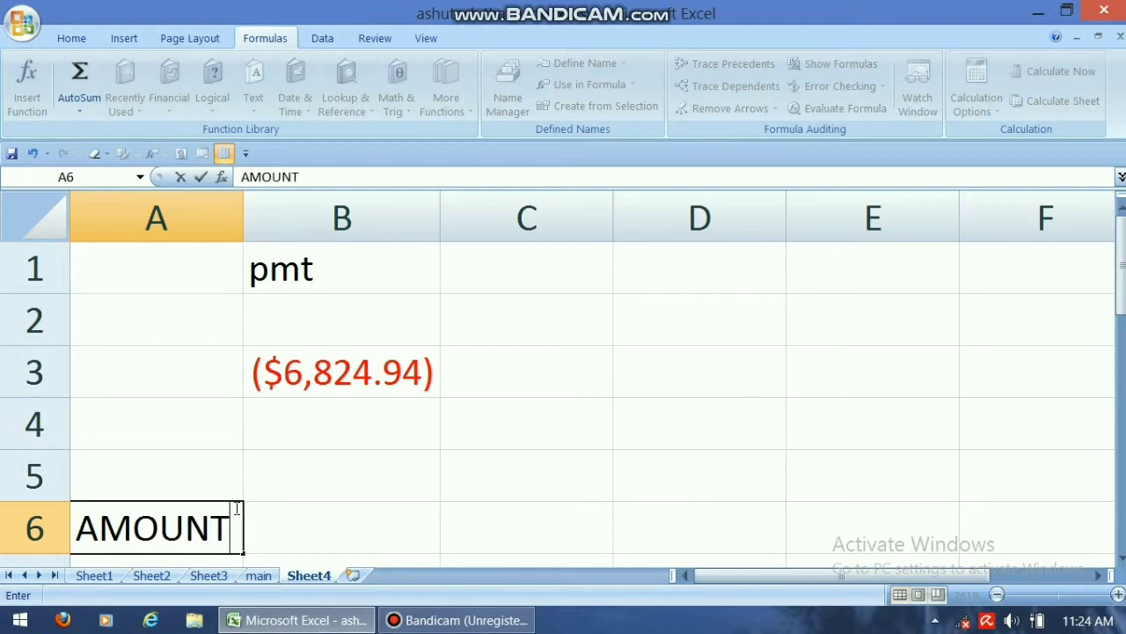
key(Return)
text(RATE)
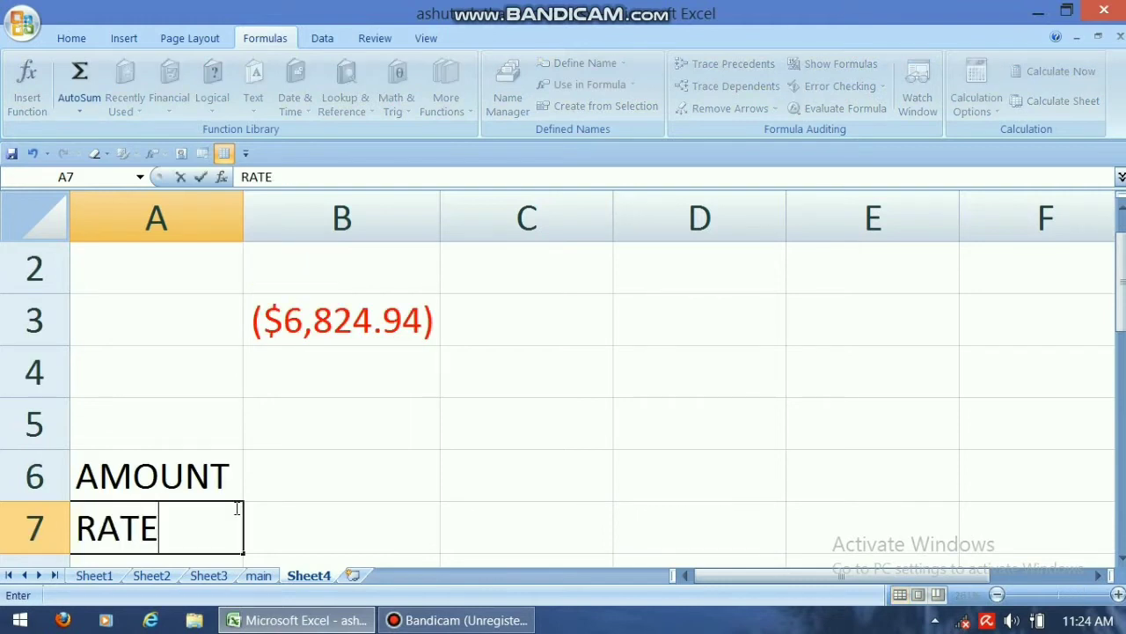
key(Return)
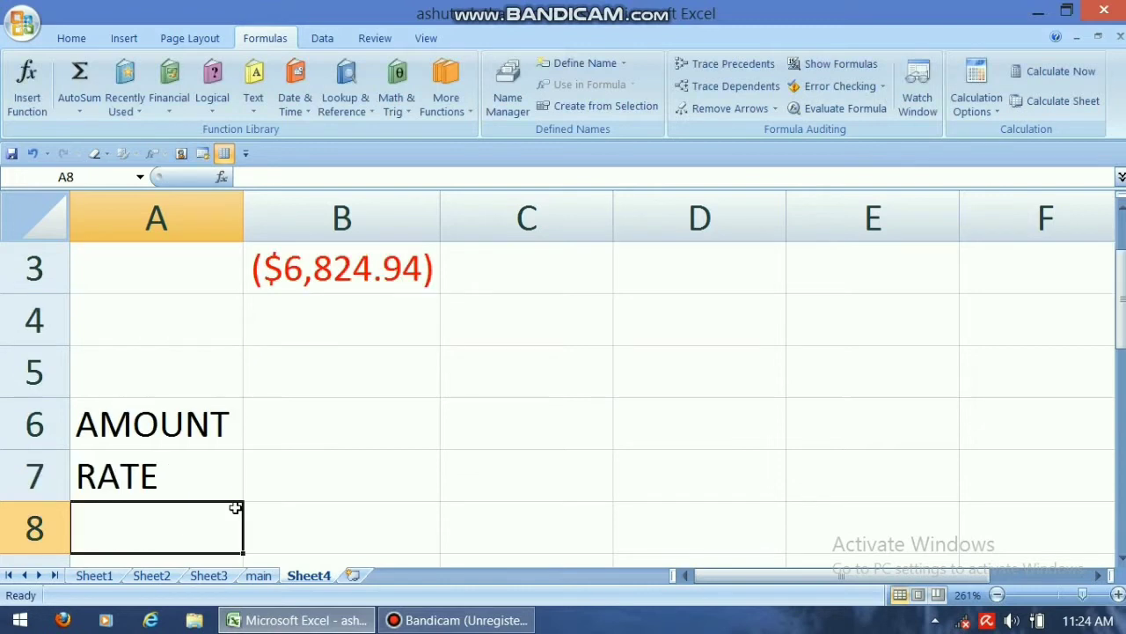
text(YEAR)
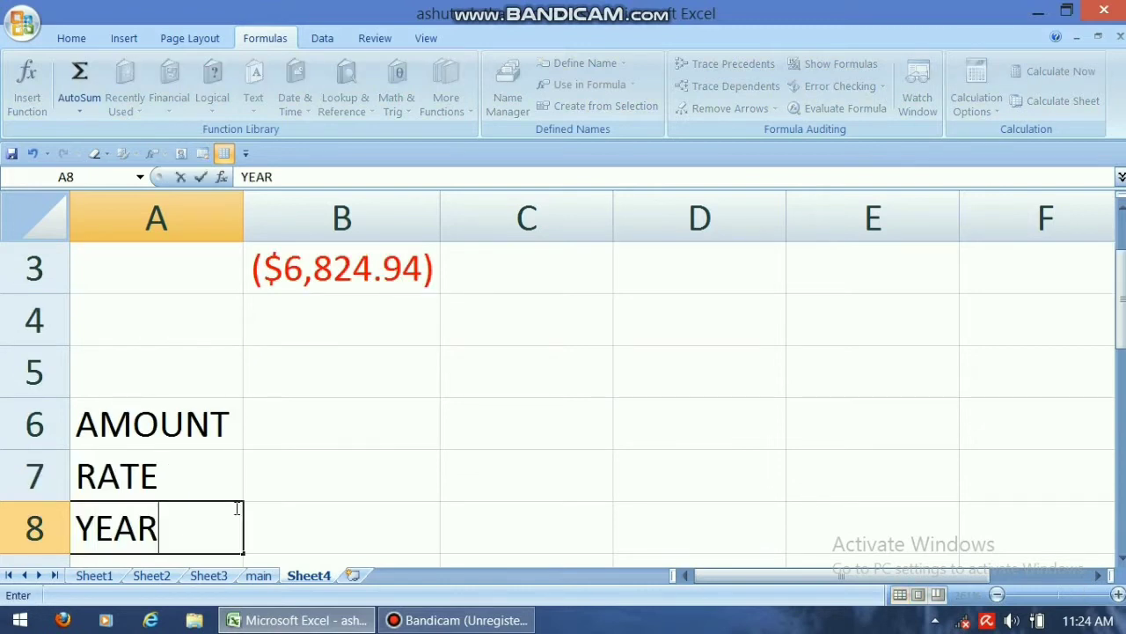
Enter the heading EMI in cell C5
key(Up)
key(Up)
key(Right)
key(Right)
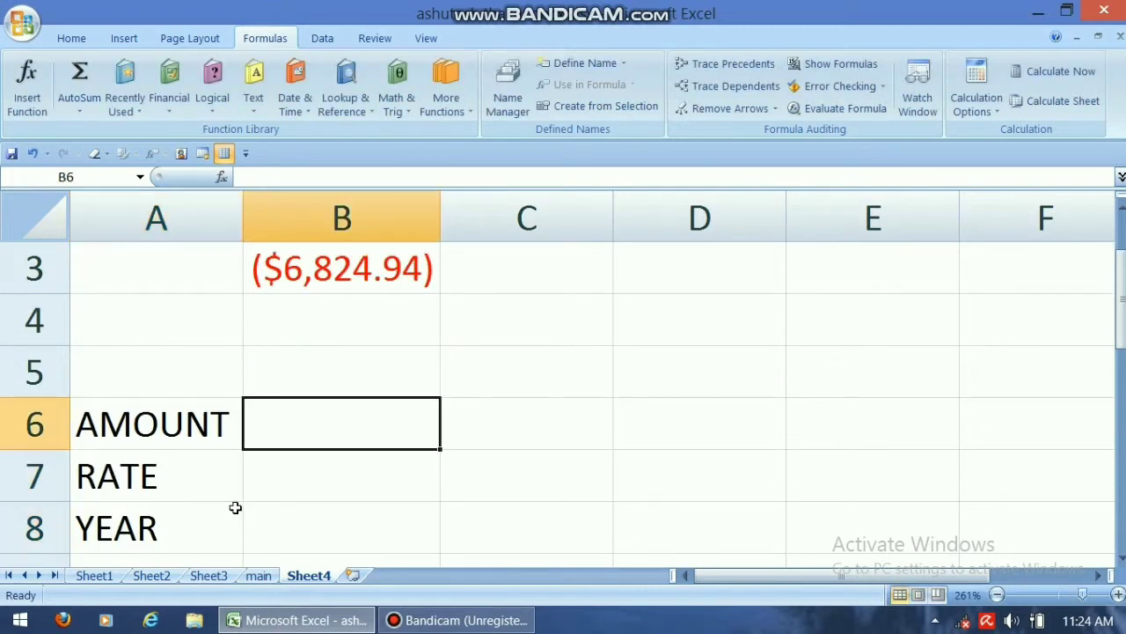
key(Up)
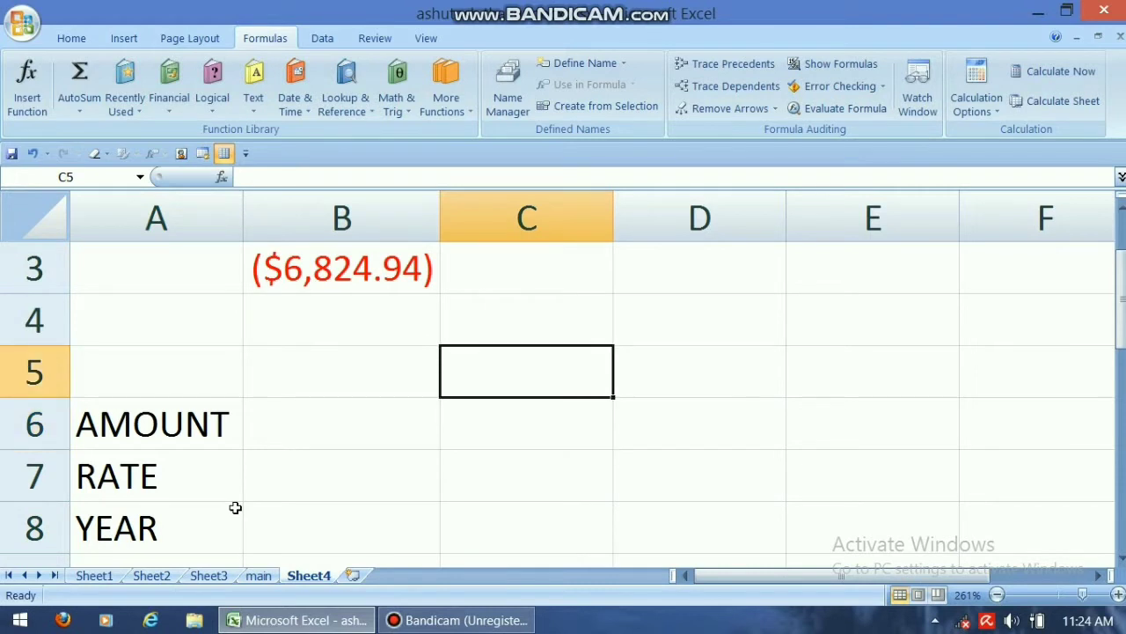
text(EMI)
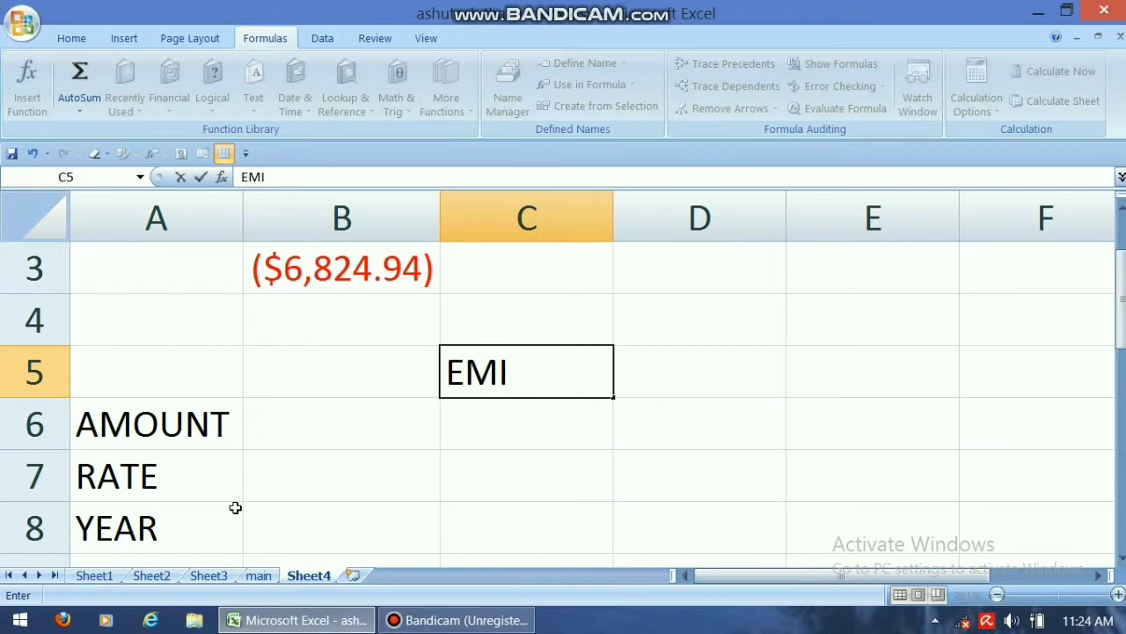
key(Return)
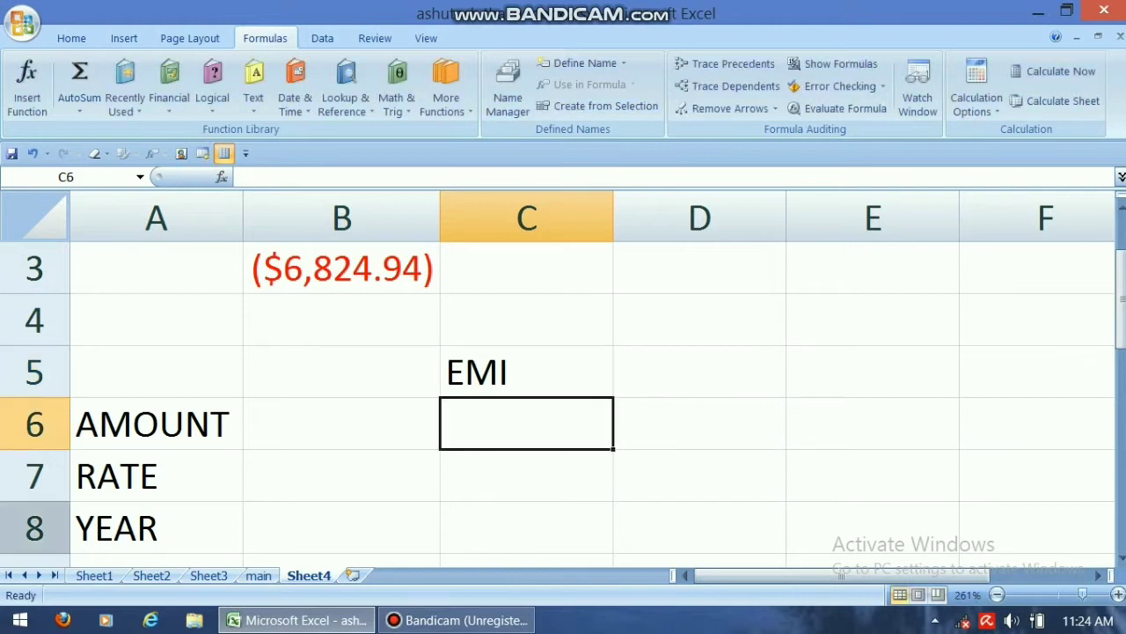
Fill in the loan data in B6 to B8: amount 100000, rate 12% and 5 years
click(276, 432)
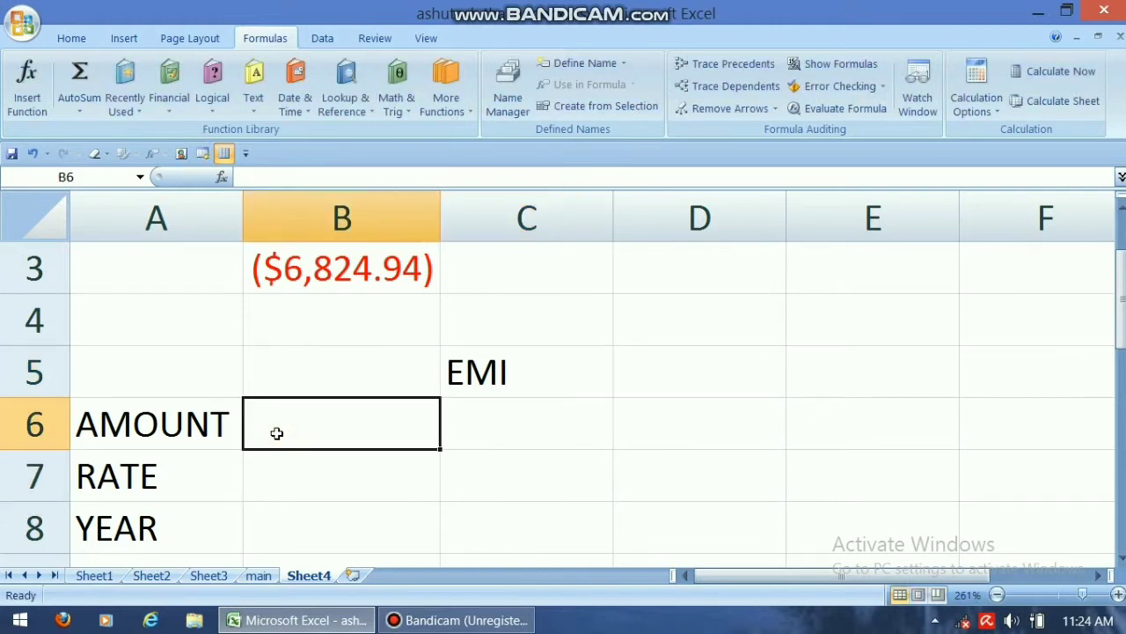
text(100000)
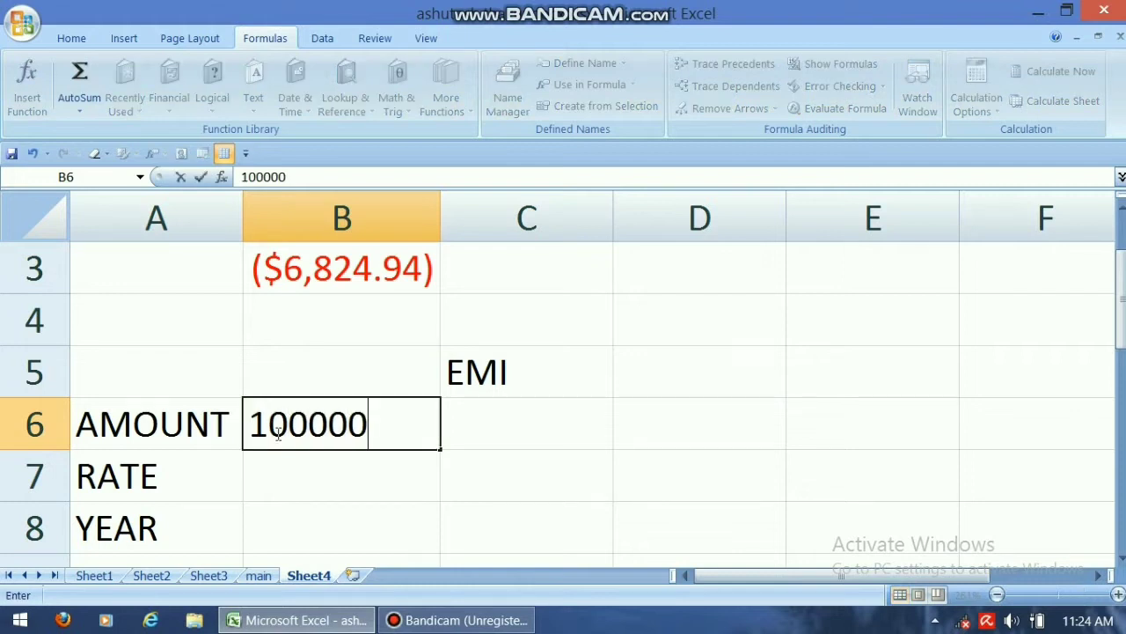
click(260, 481)
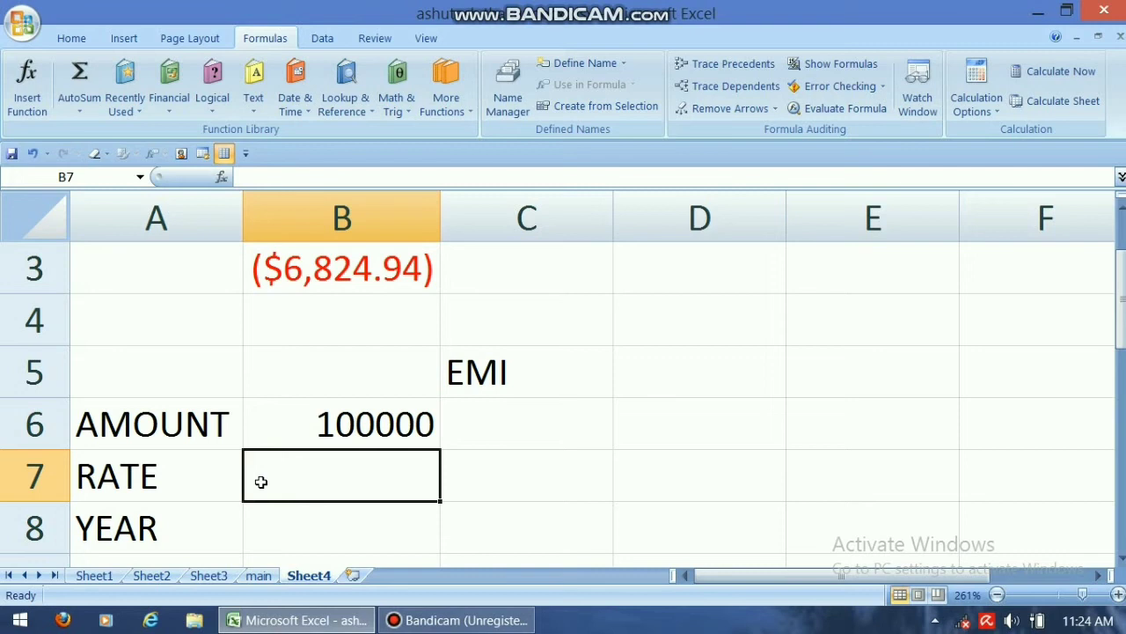
text(12%)
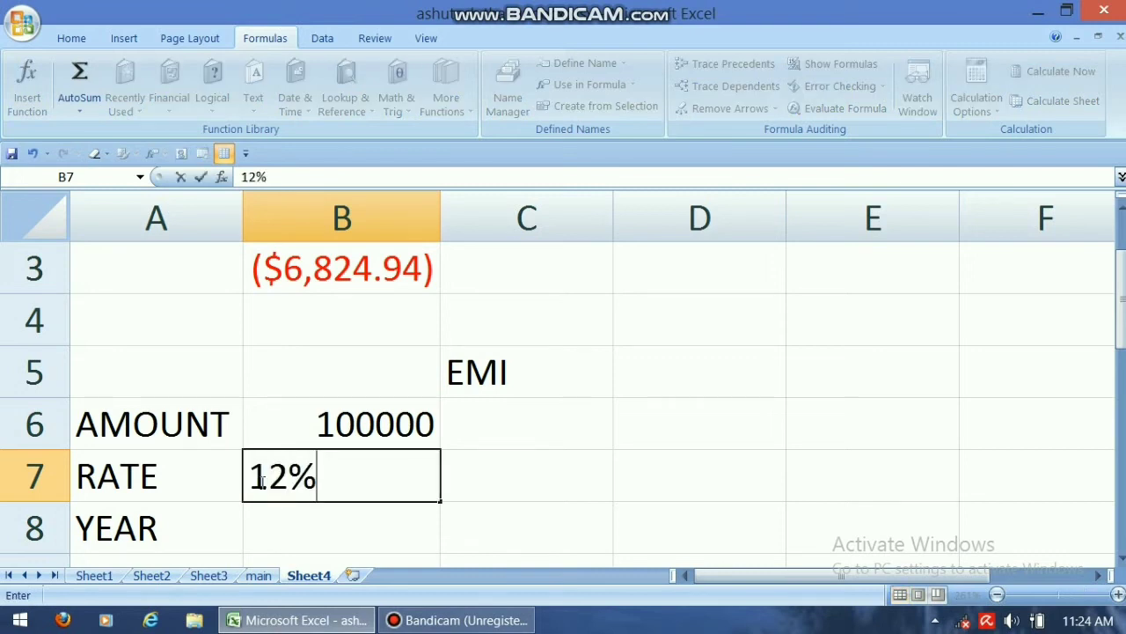
key(Return)
text(5)
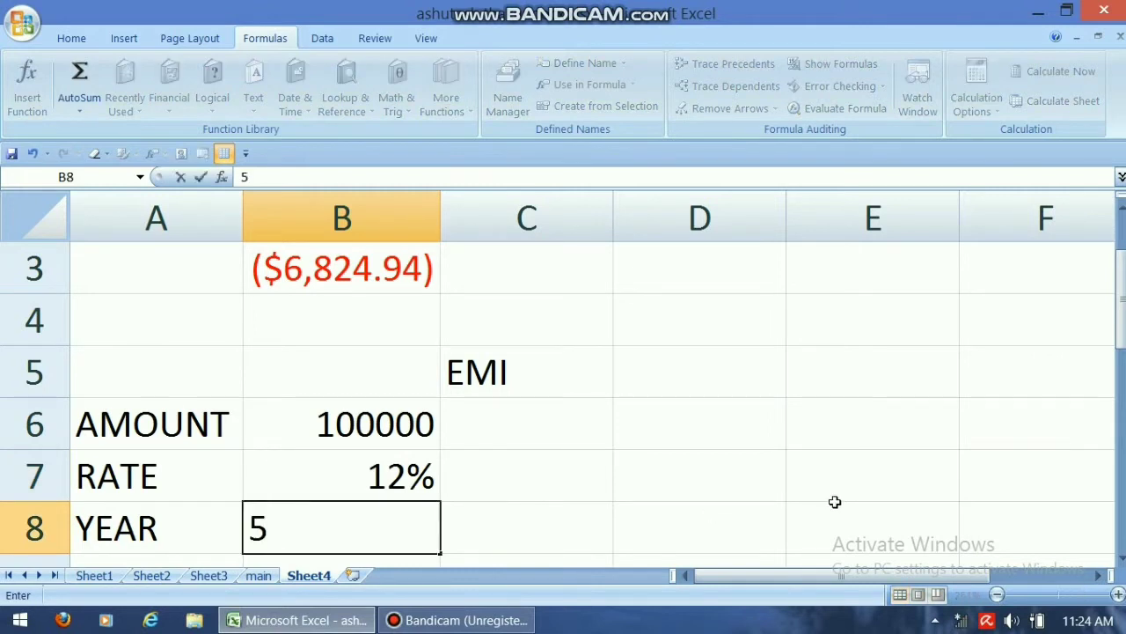
Move the EMI heading from cell C5 to D5
click(507, 400)
click(483, 369)
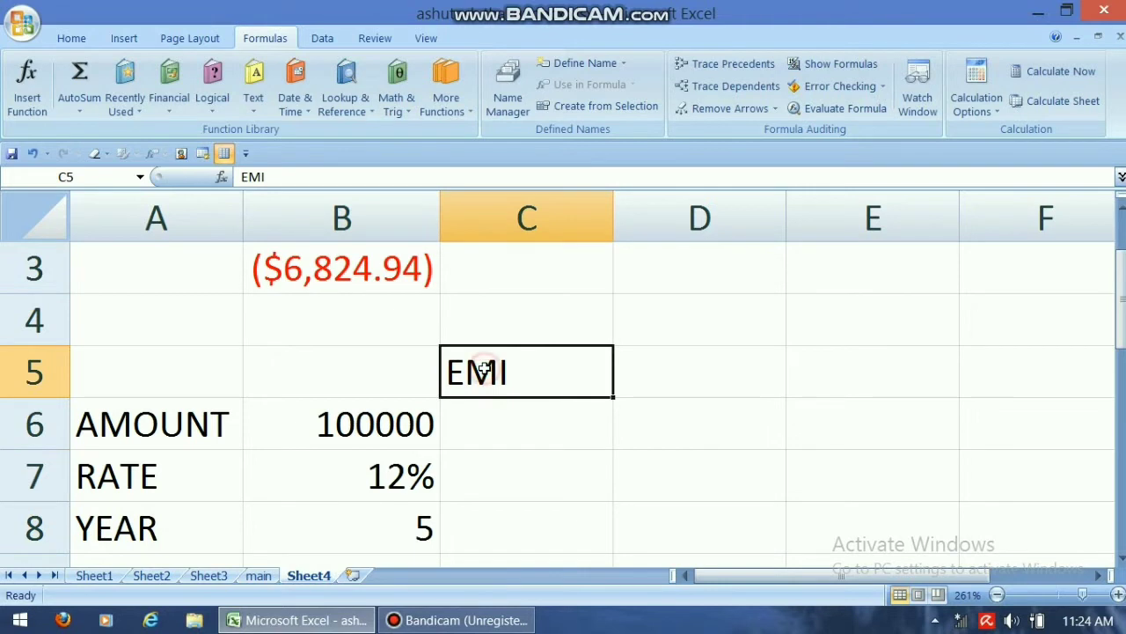
drag(600, 360, 671, 365)
Insert the financial PMT function in cell D6 and set its Rate argument to B7/12
click(675, 428)
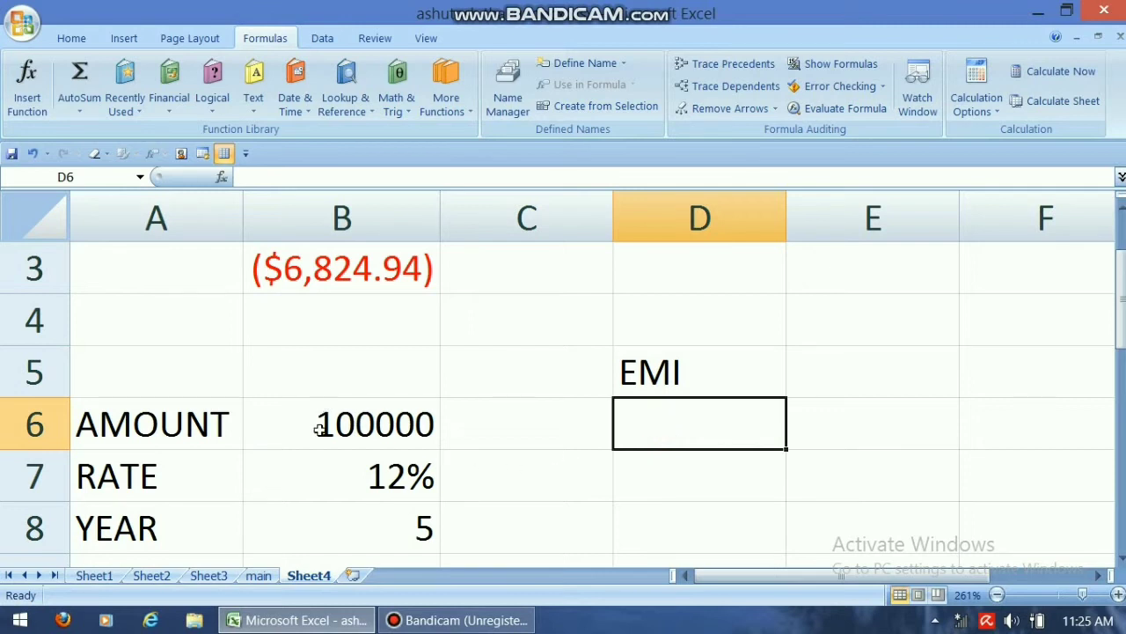
click(171, 95)
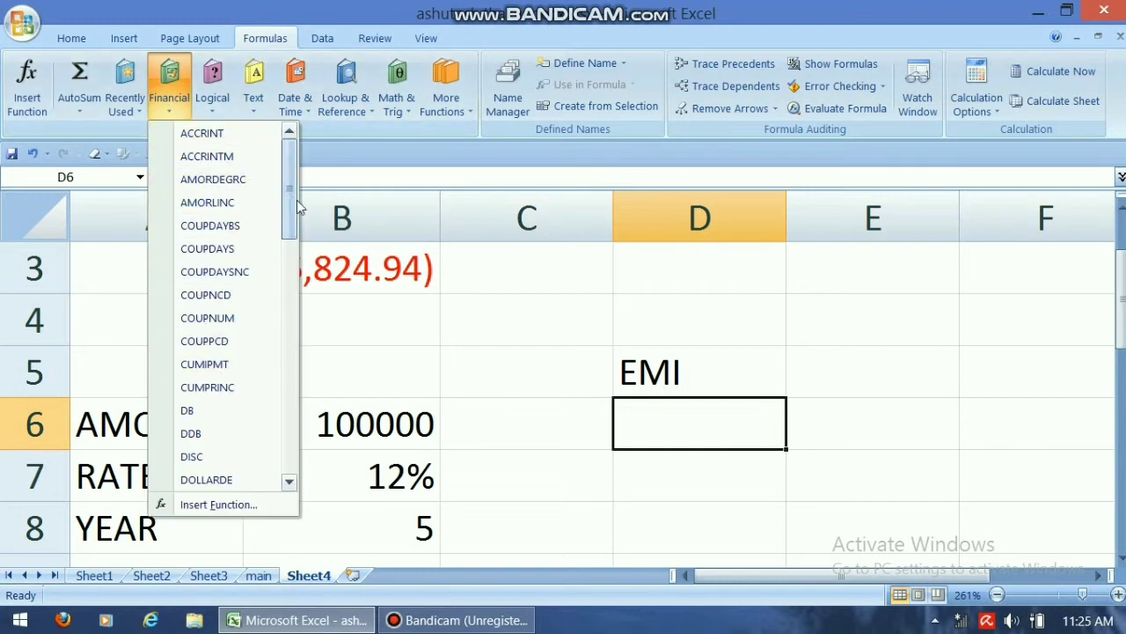
drag(297, 201, 300, 347)
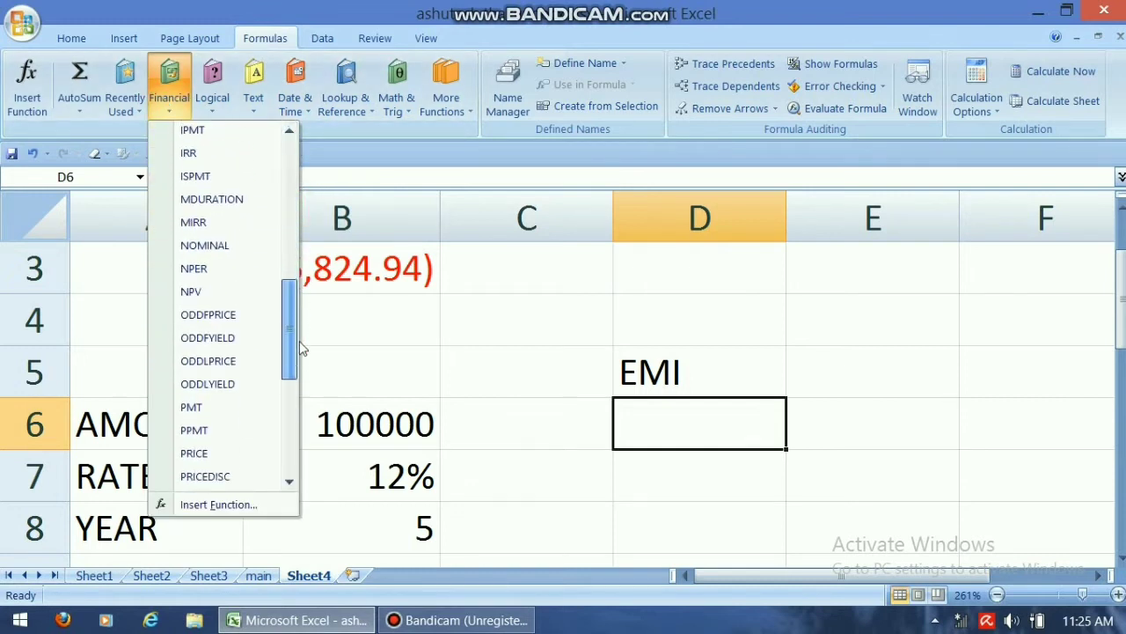
click(224, 407)
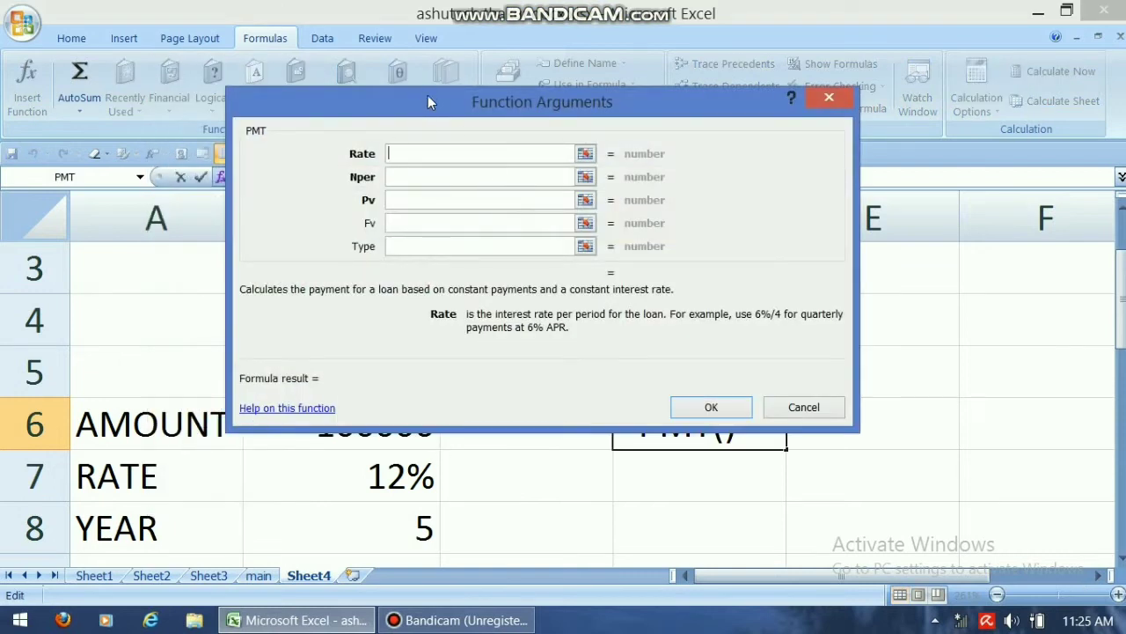
drag(430, 89, 437, 54)
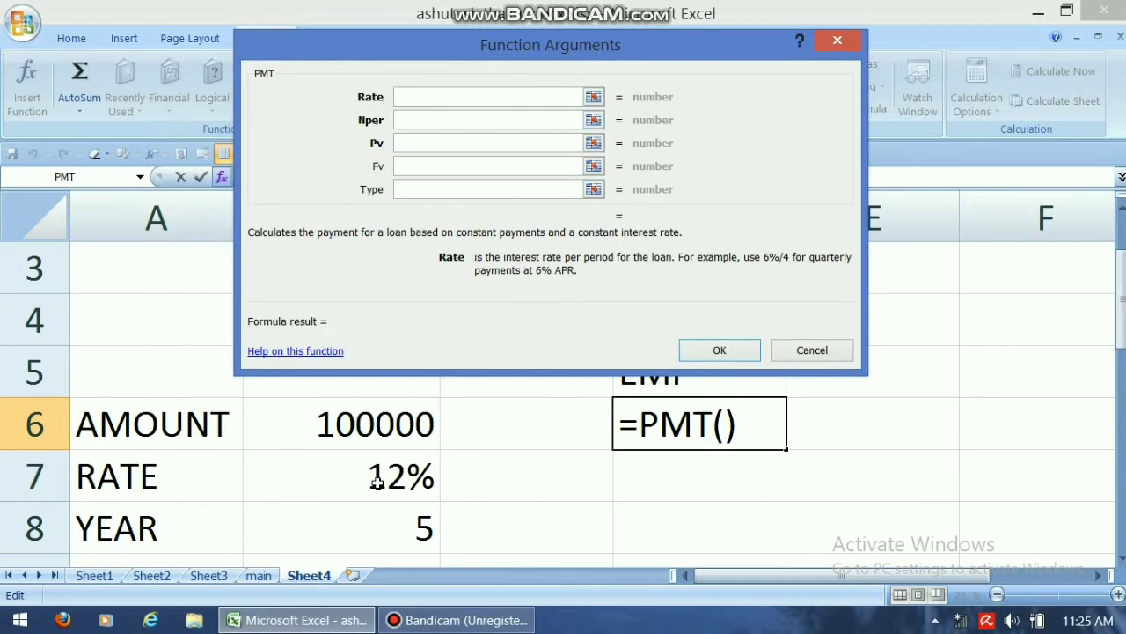
click(377, 480)
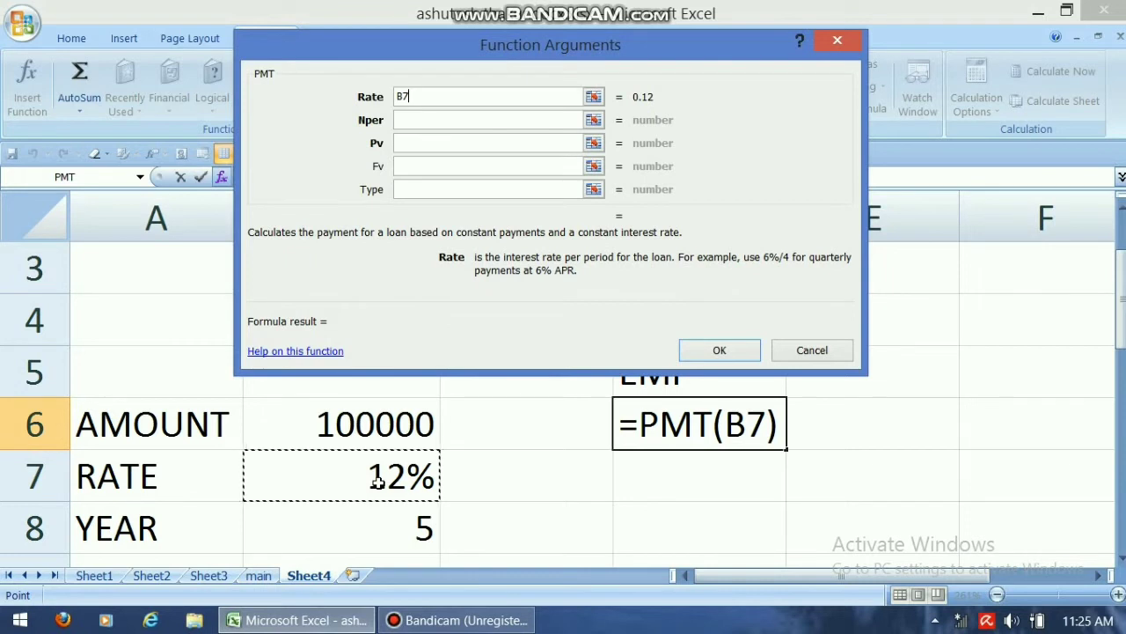
text(/12)
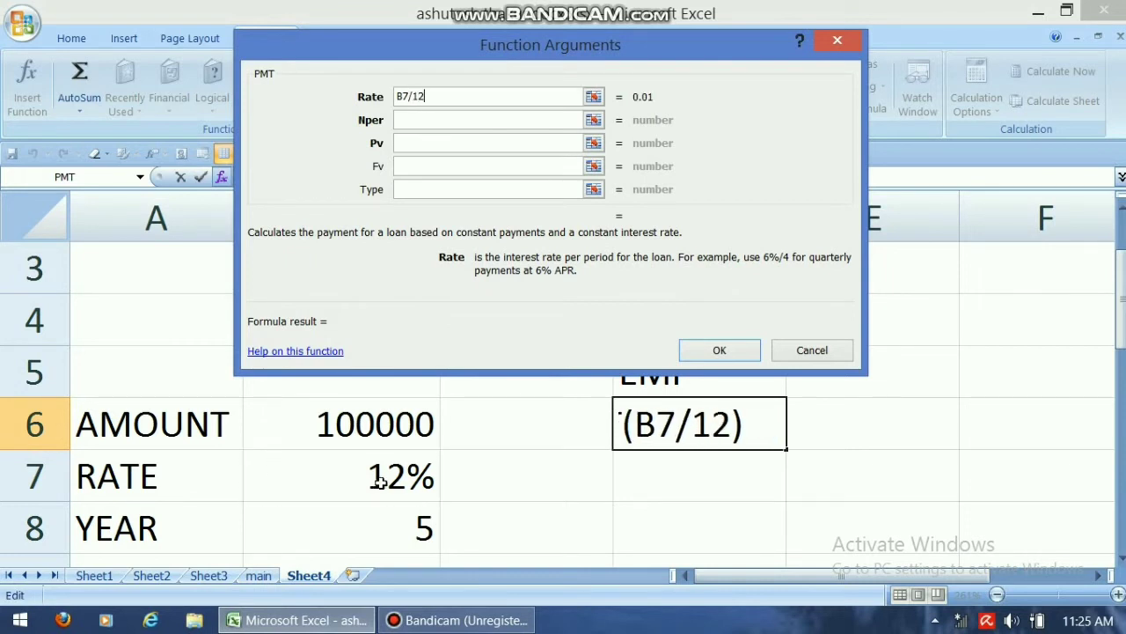
Set the PMT function's Nper argument to B8*12 and its Pv argument to B6
click(418, 121)
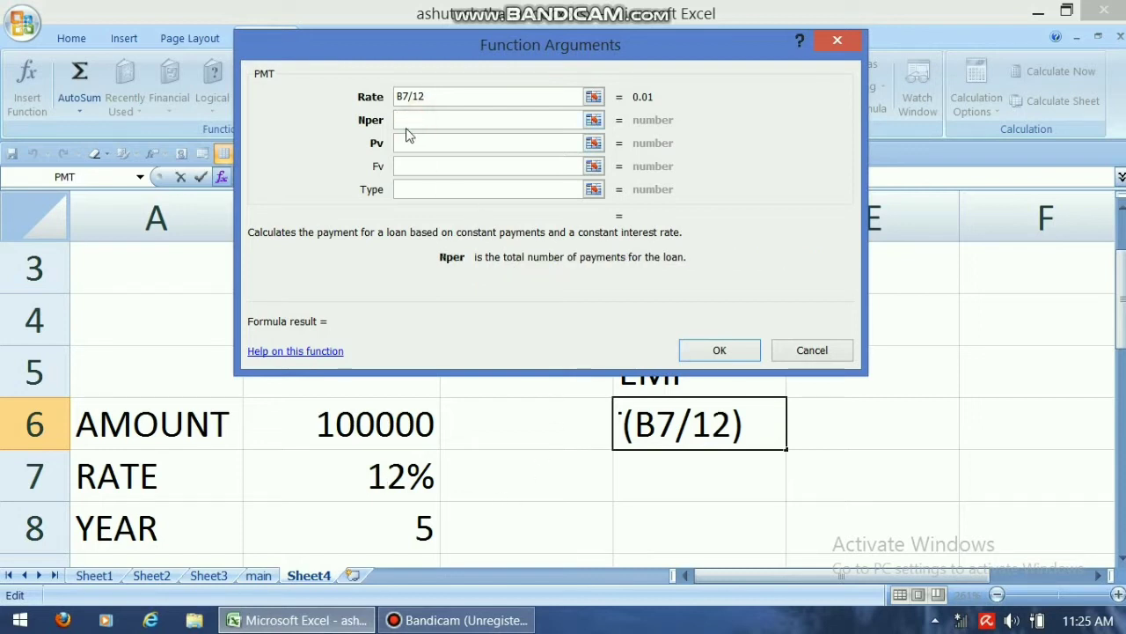
click(387, 537)
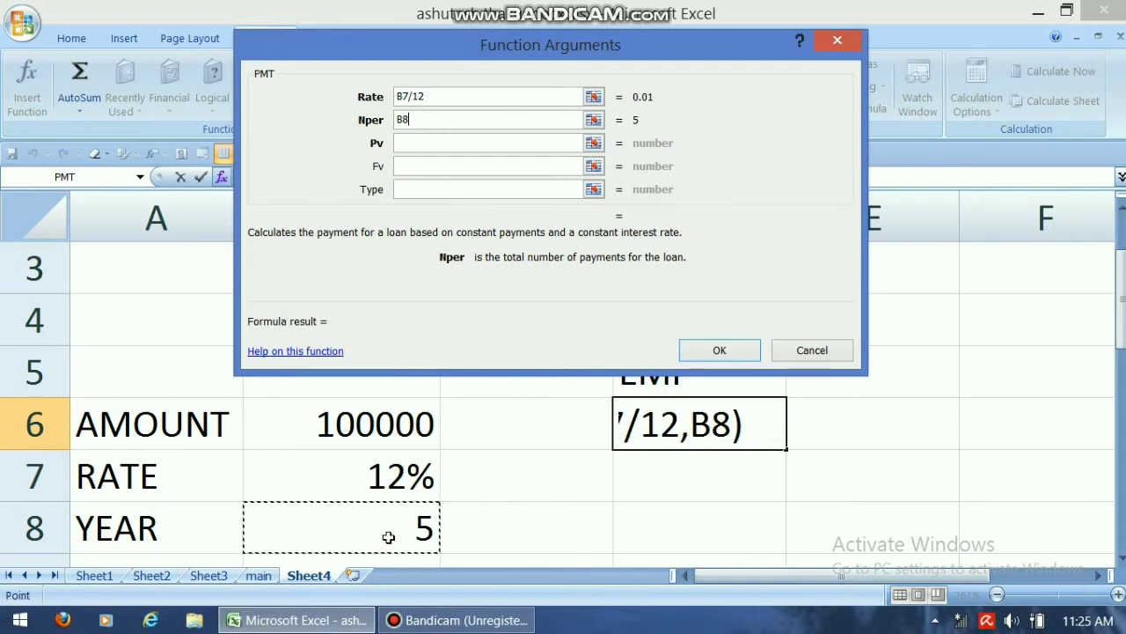
text(*12)
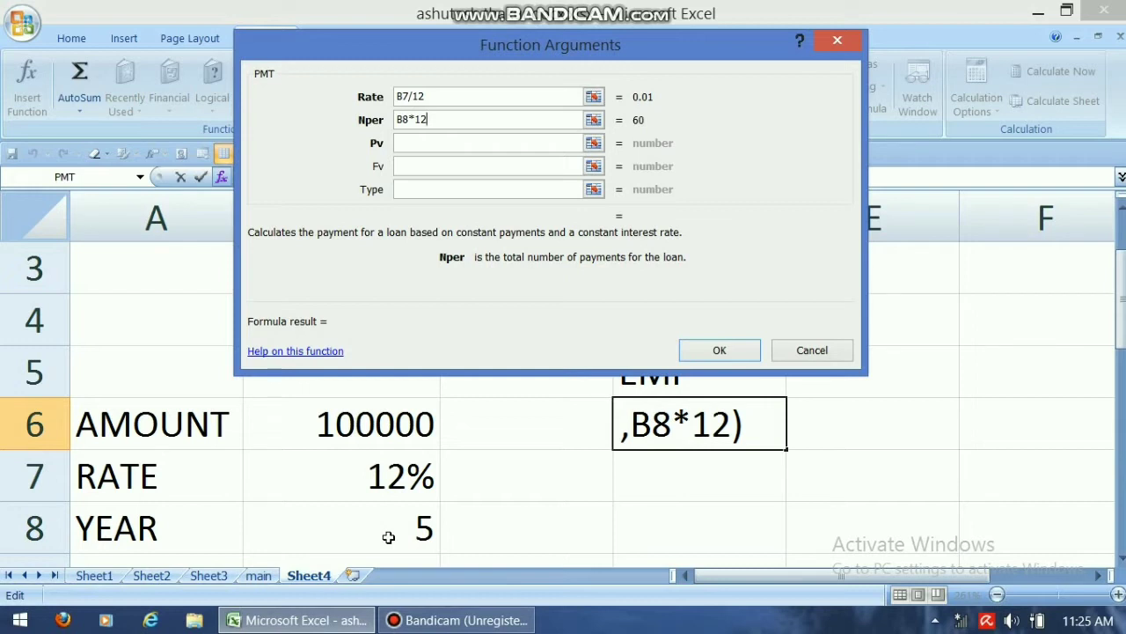
click(411, 148)
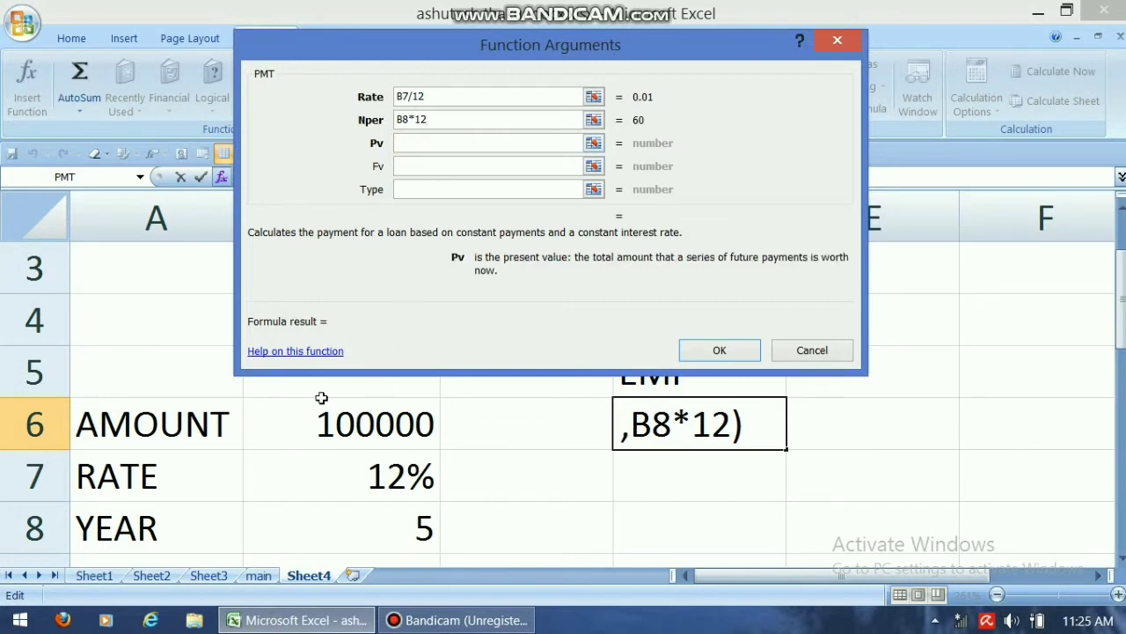
click(344, 421)
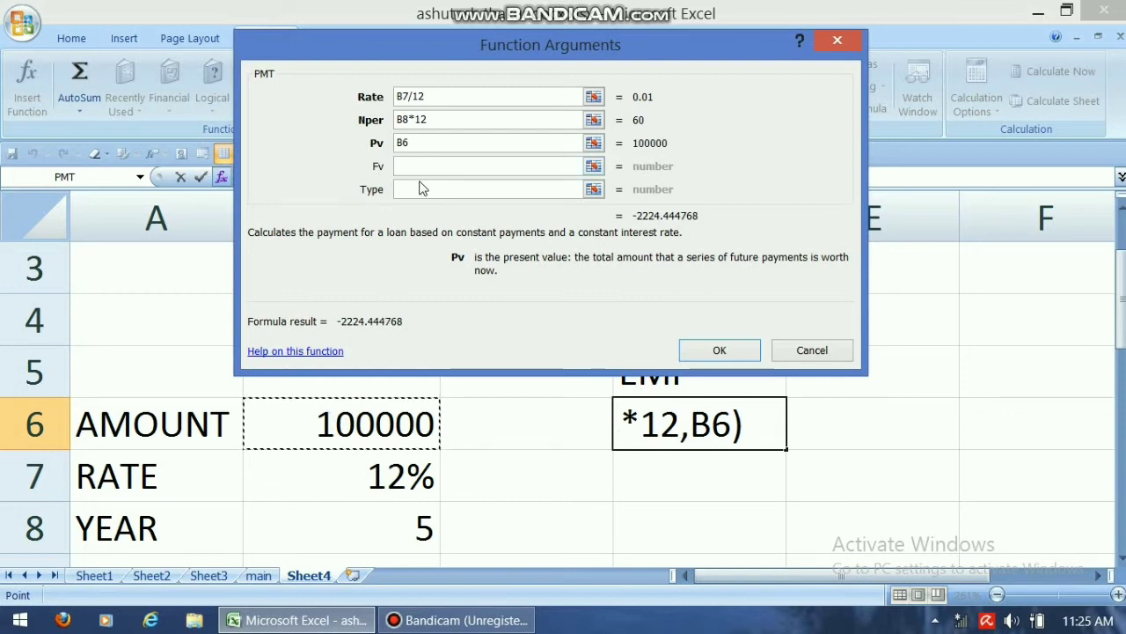
Set the PMT function's Fv argument to 0 and Type to 1, and complete the formula
click(430, 167)
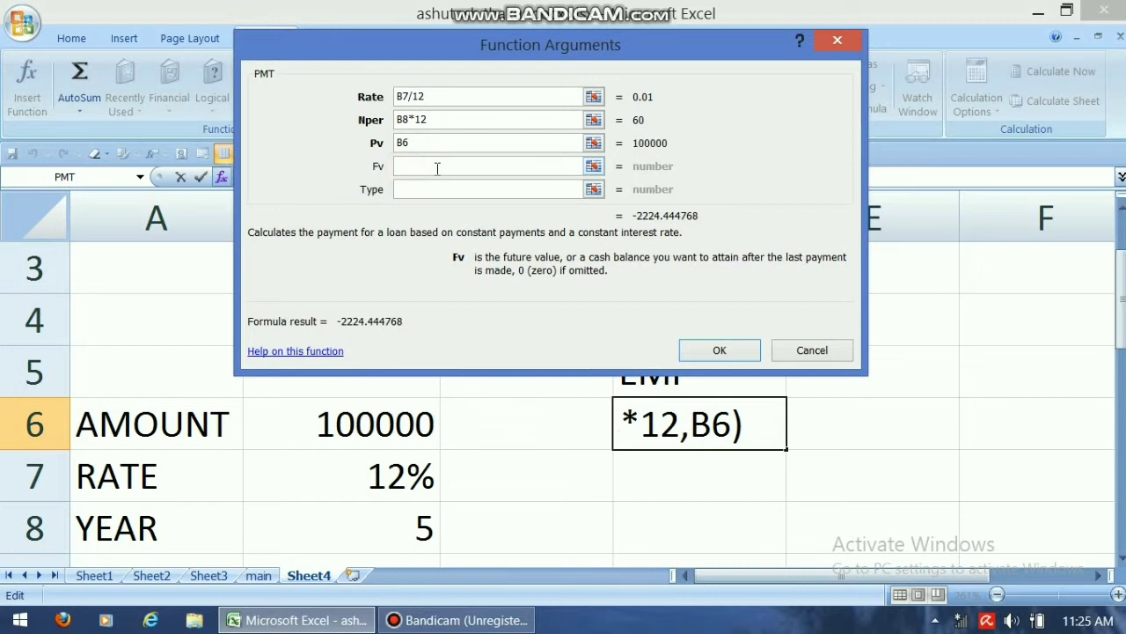
text(0)
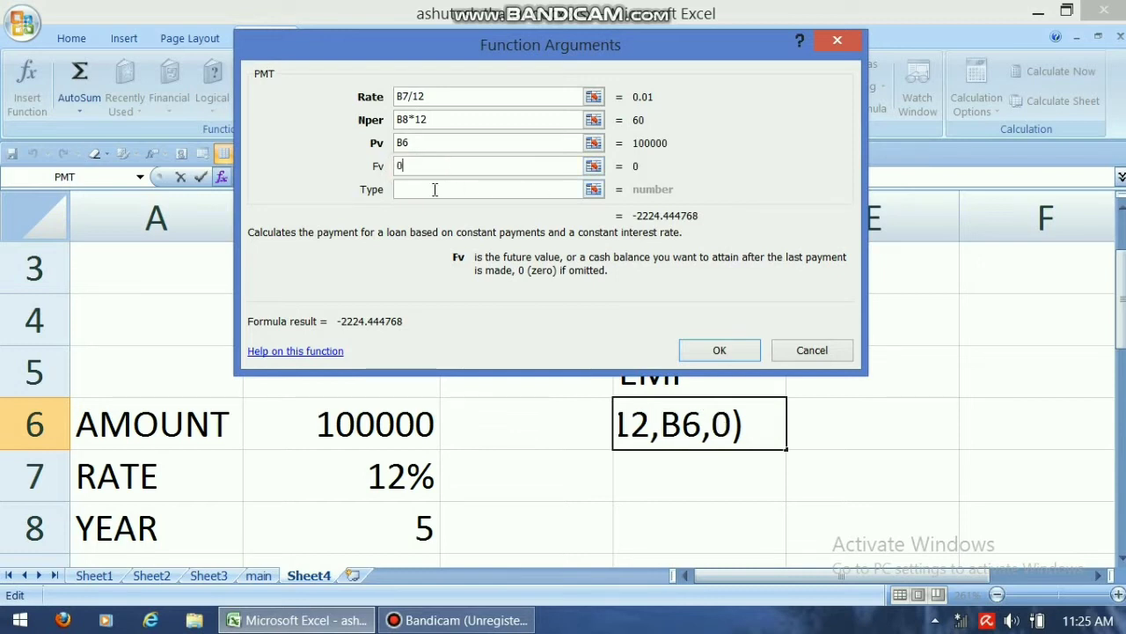
click(435, 189)
text(1)
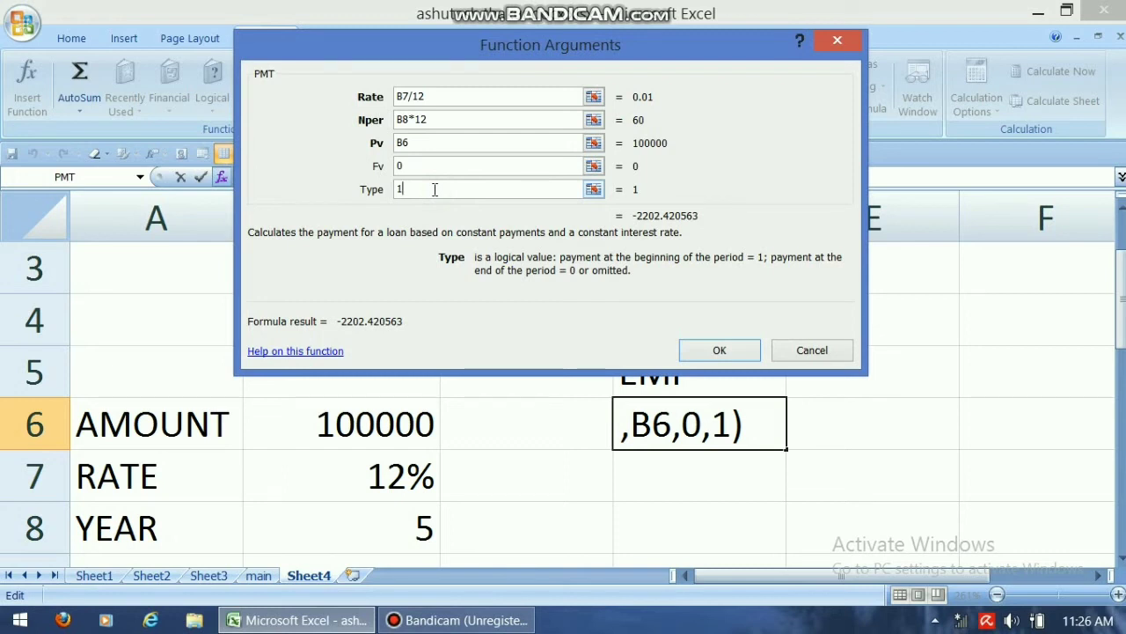
click(720, 350)
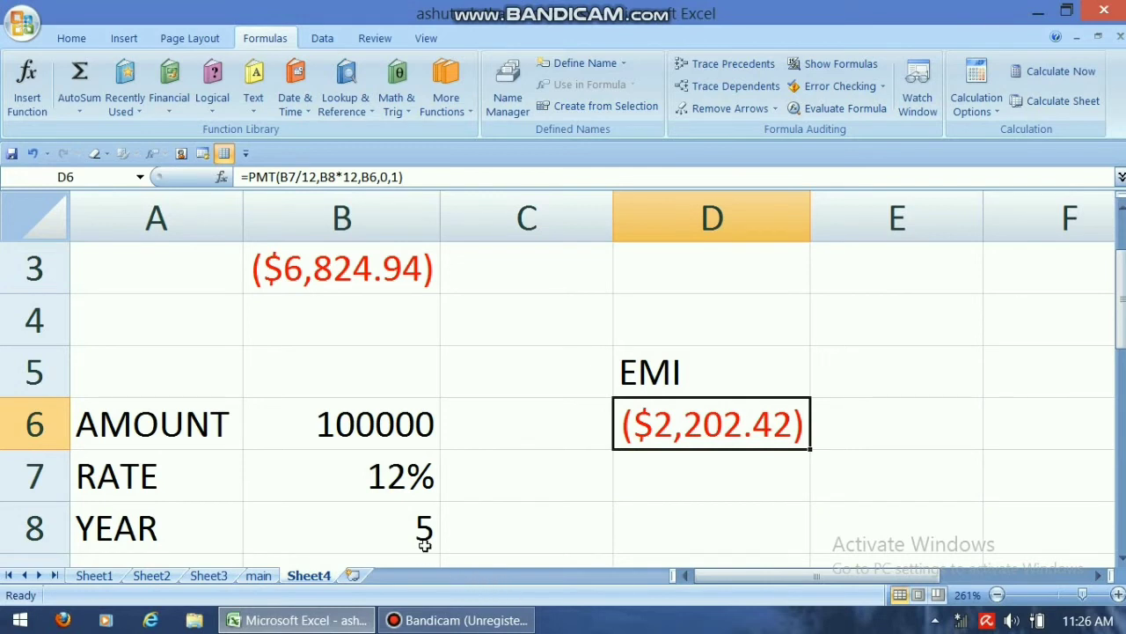
Change the loan amount in B6 to 300000 and the rate in B7 to 10.5%
click(391, 421)
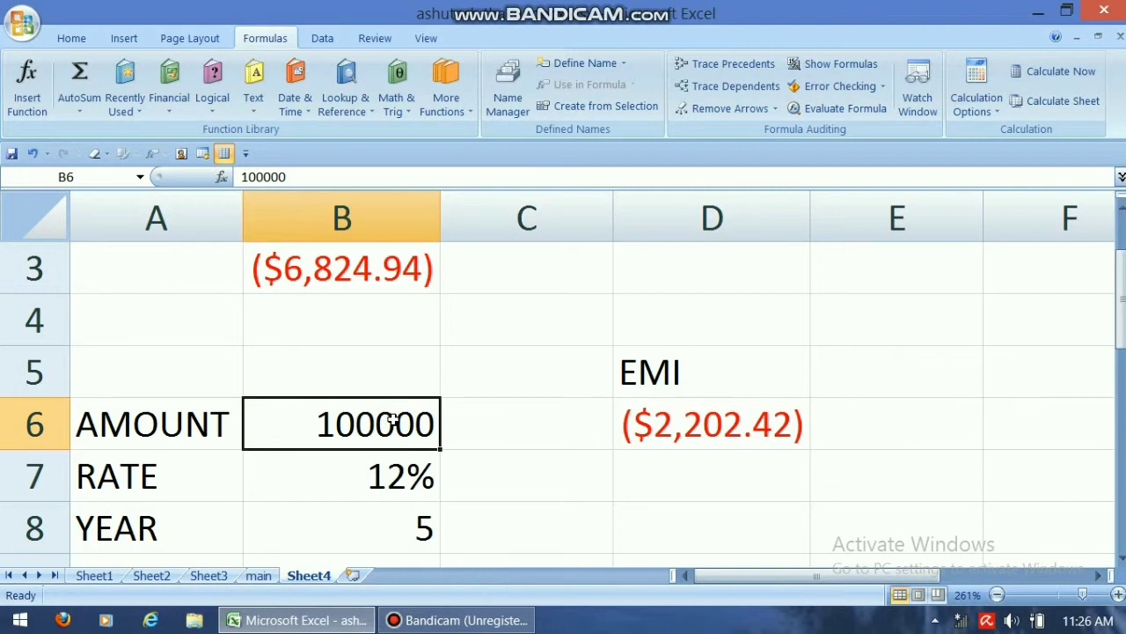
text(300000)
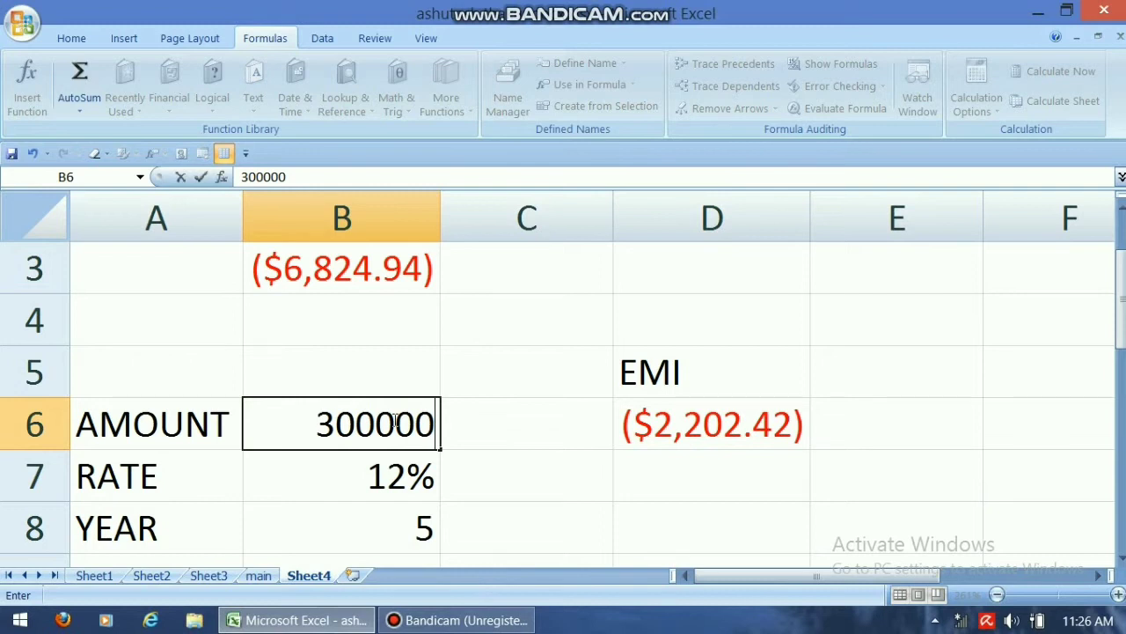
key(Return)
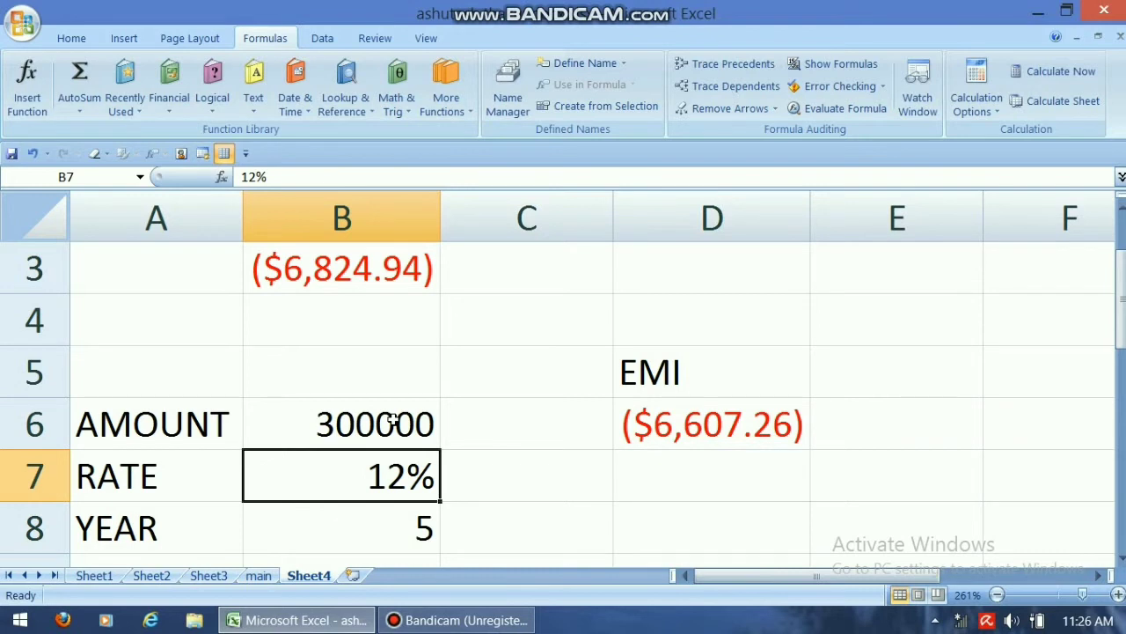
text(10.)
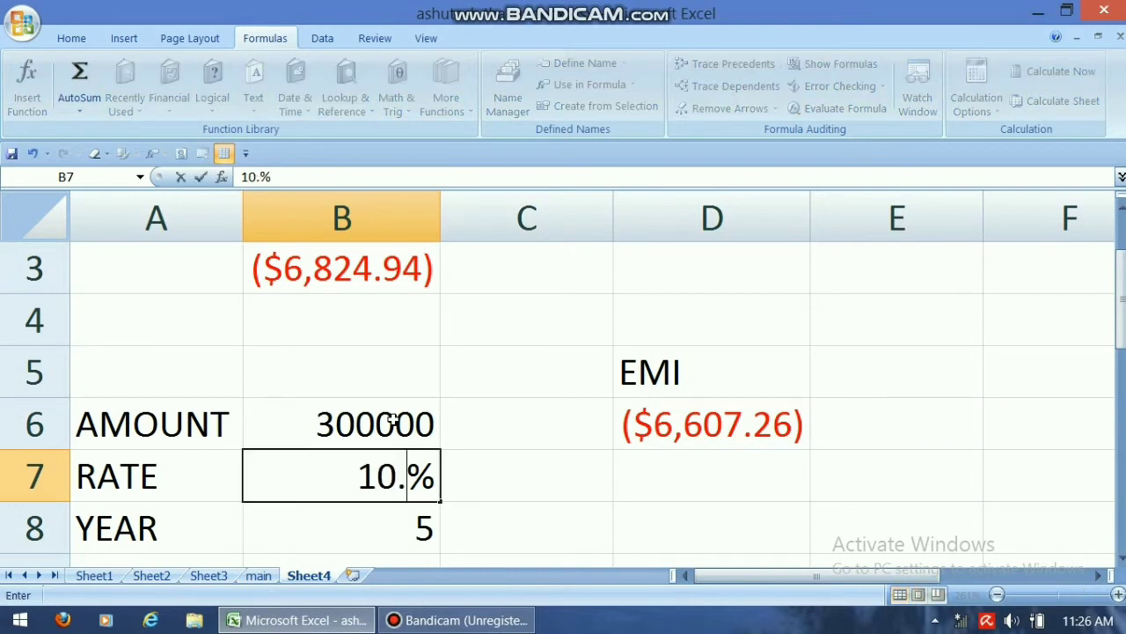
text(5)
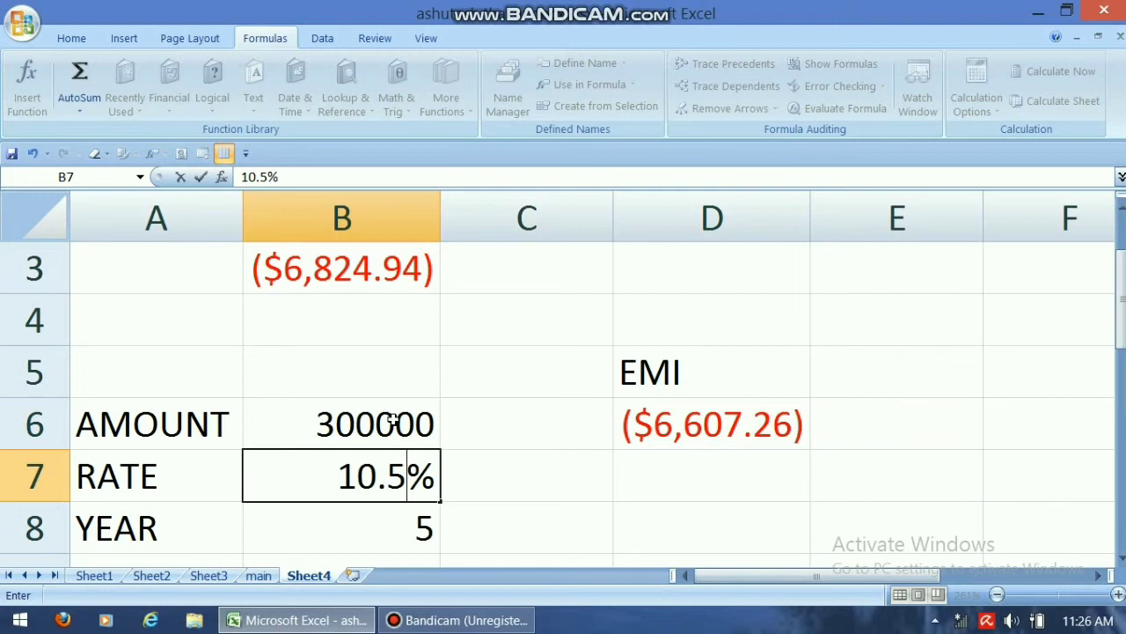
key(Return)
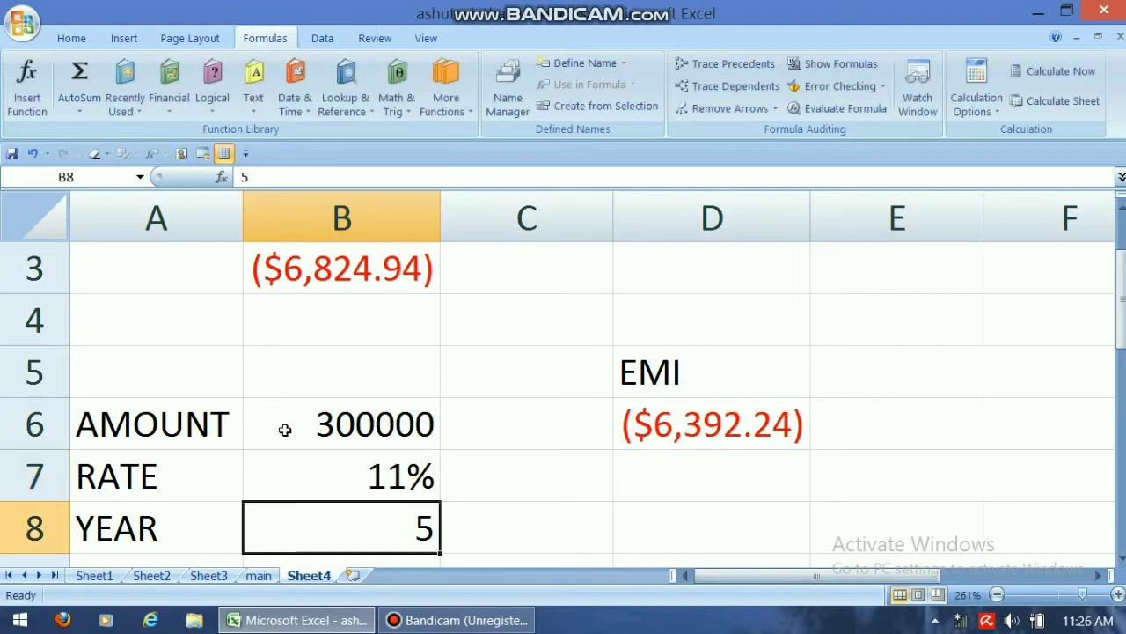
Format the rate in cell B7 to show two decimal places
click(378, 480)
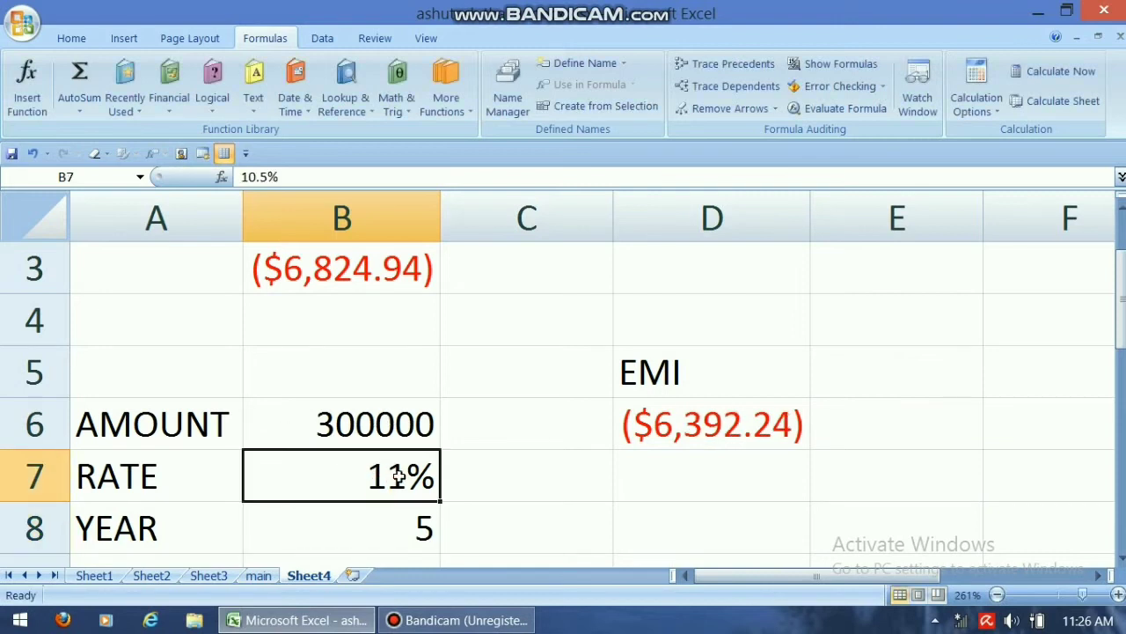
click(82, 41)
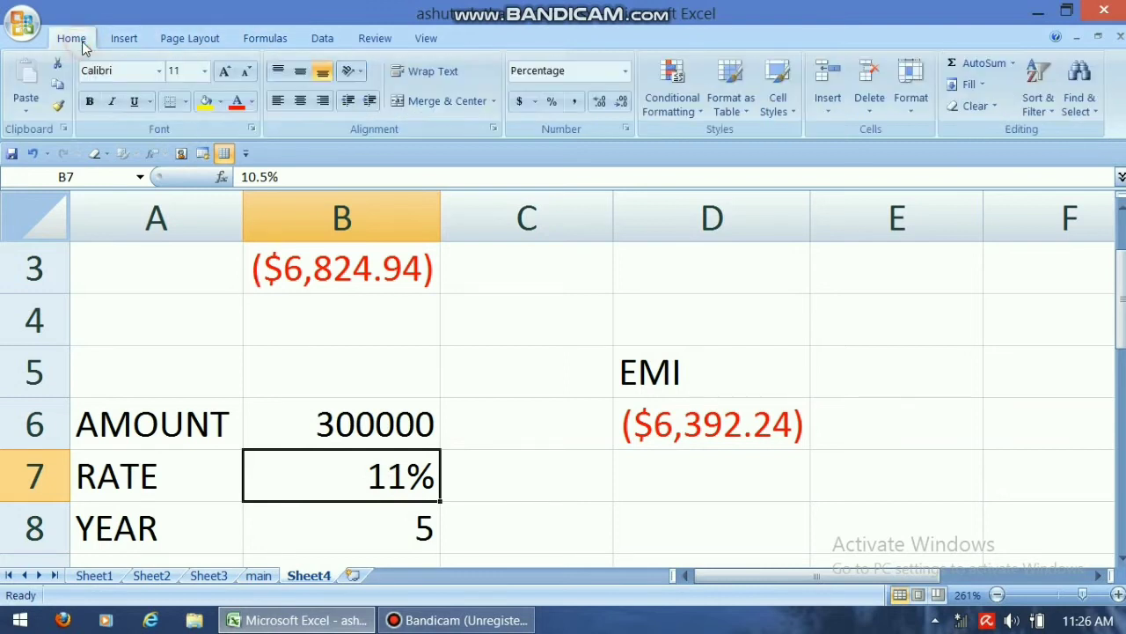
click(600, 102)
click(600, 102)
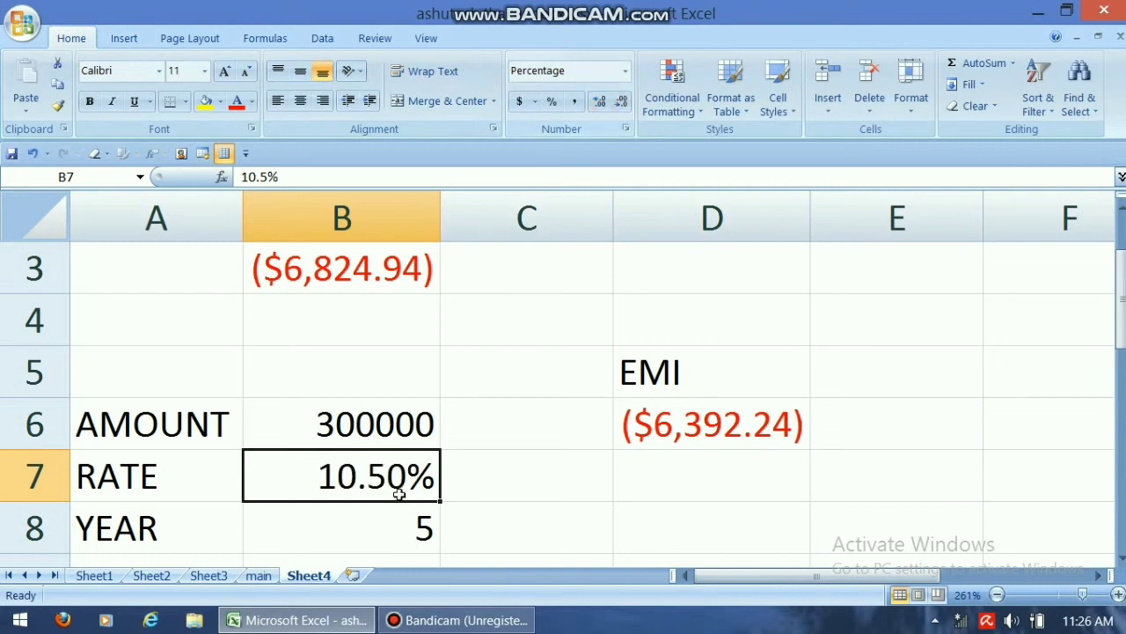
click(484, 517)
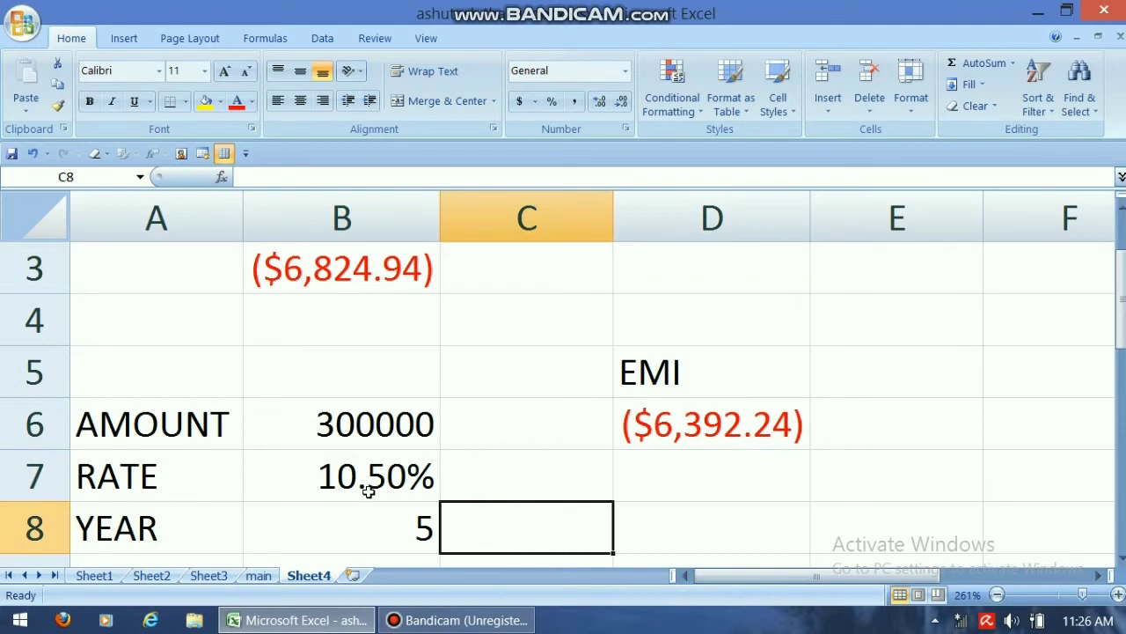
Set the rate in B7 to 9% and check the EMI formula cell D6
click(368, 491)
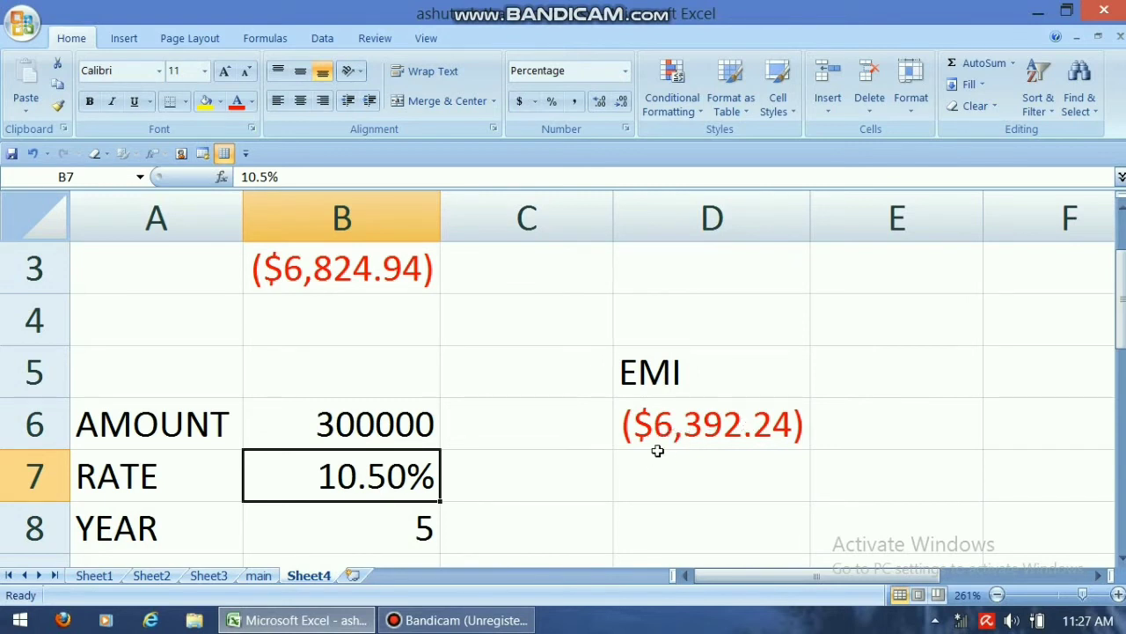
text(9)
key(Return)
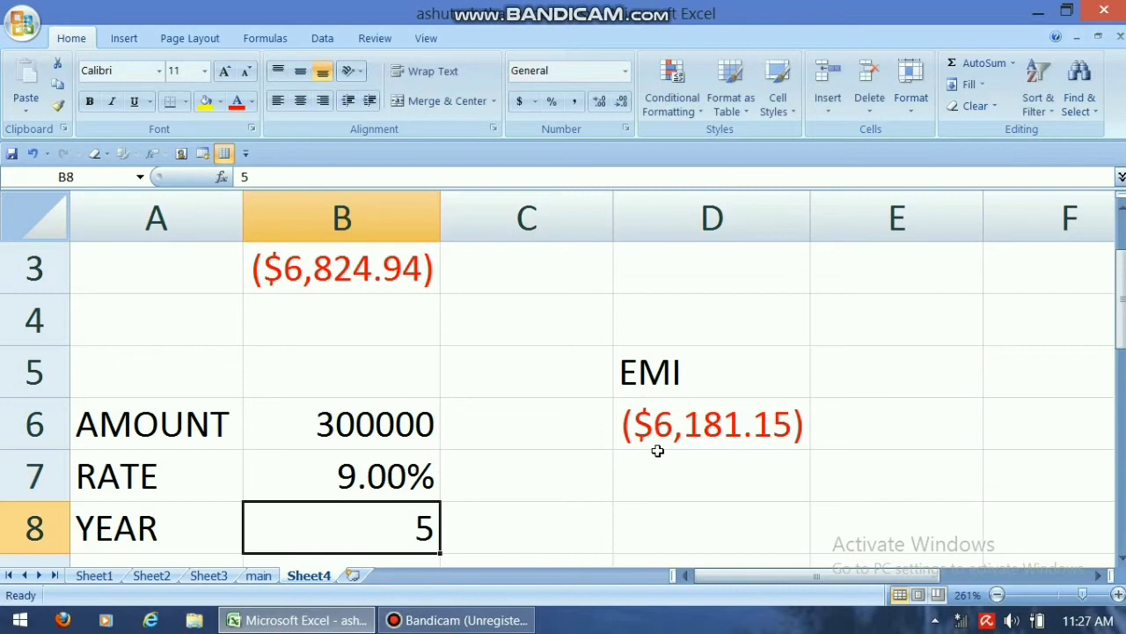
click(702, 434)
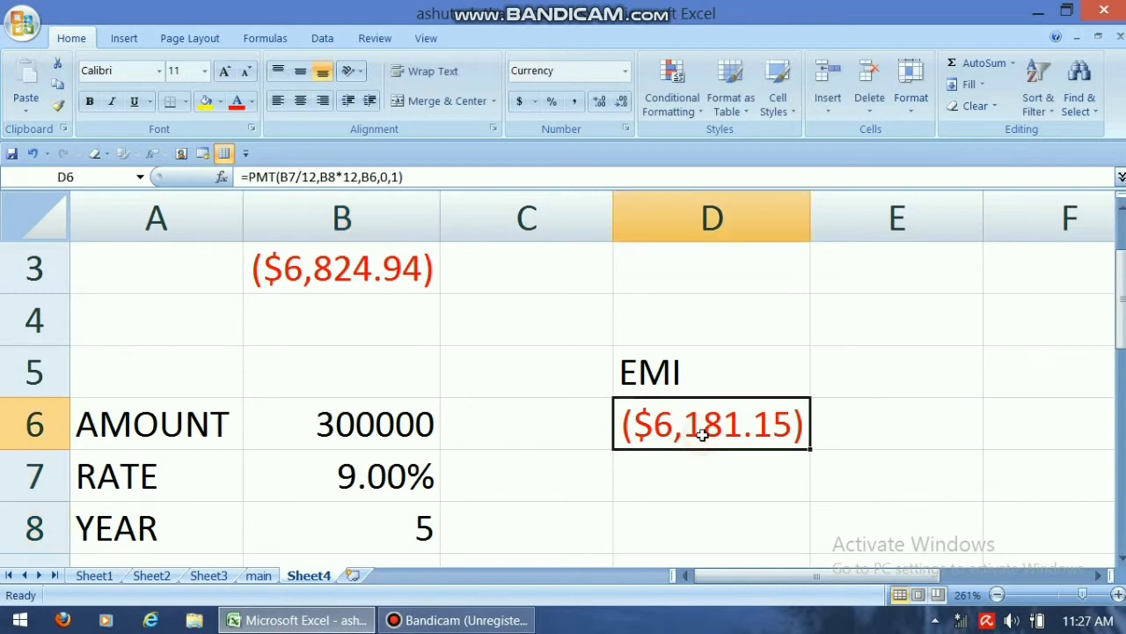
Set the number of years in cell B8 to 6
click(363, 538)
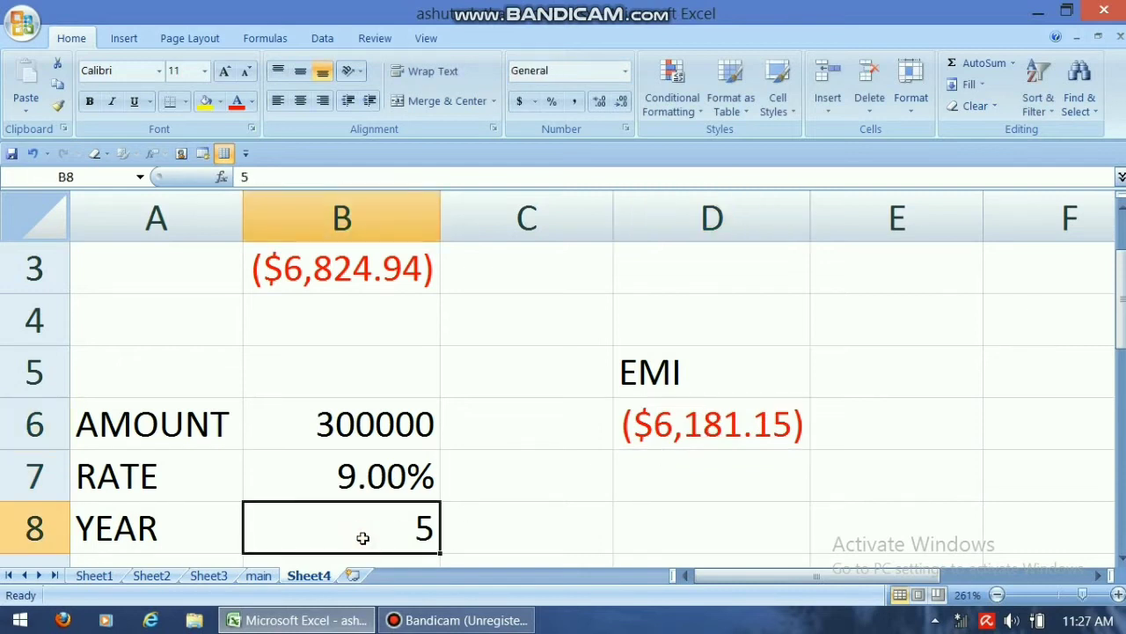
text(6)
key(Return)
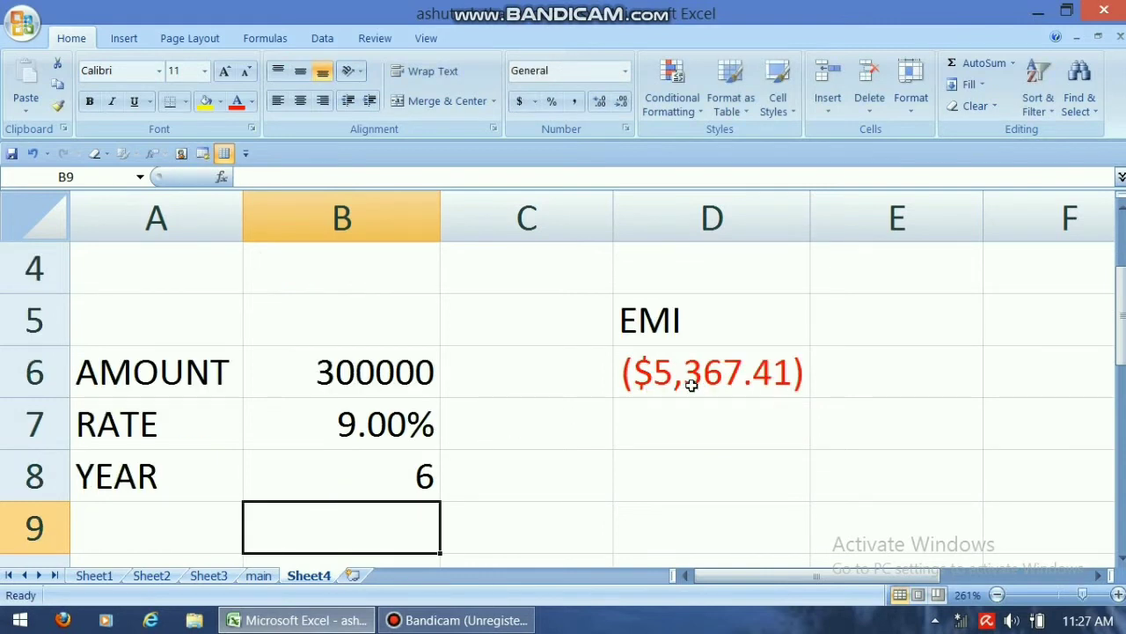
click(352, 476)
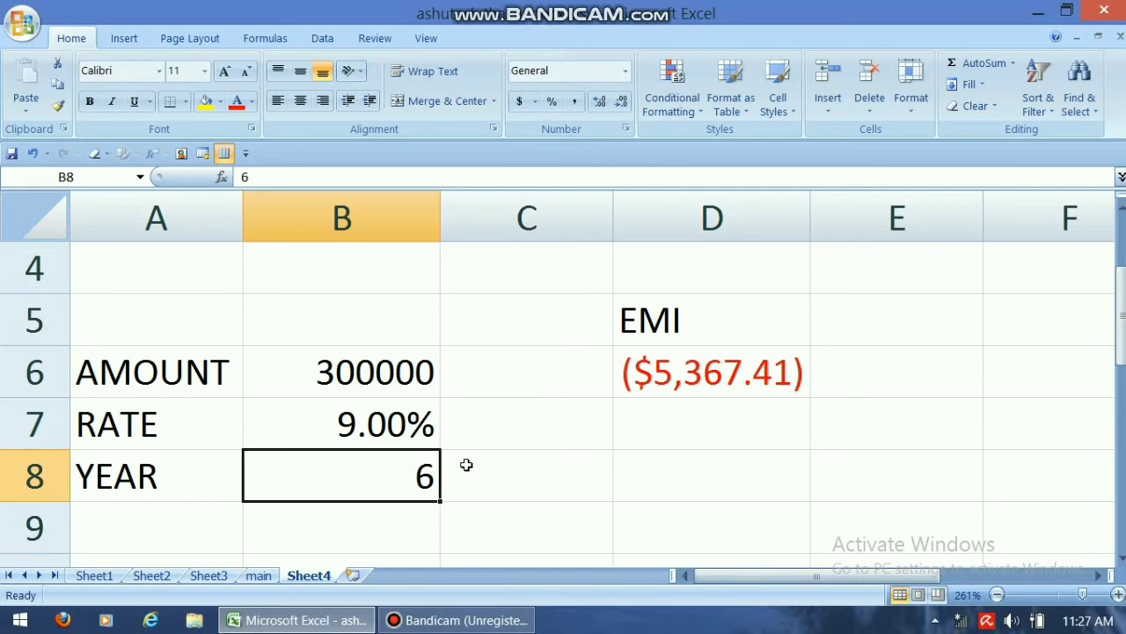
Copy the amount, rate and year table in A6:B8 and paste it below, starting at cell A10
click(1119, 562)
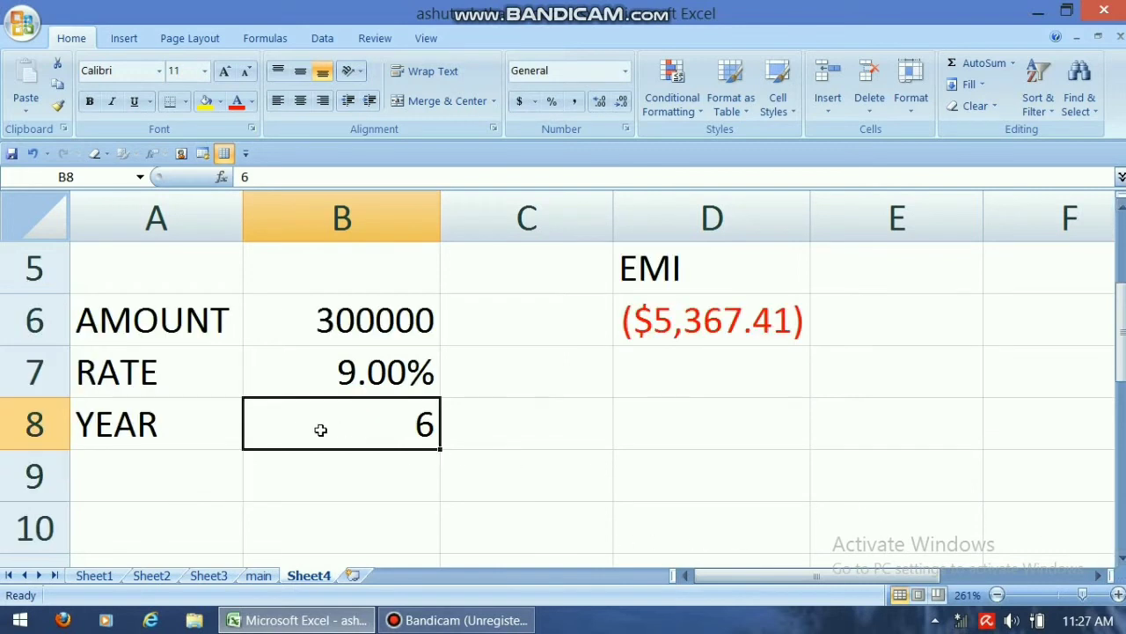
drag(101, 322, 292, 436)
key(ctrl+c)
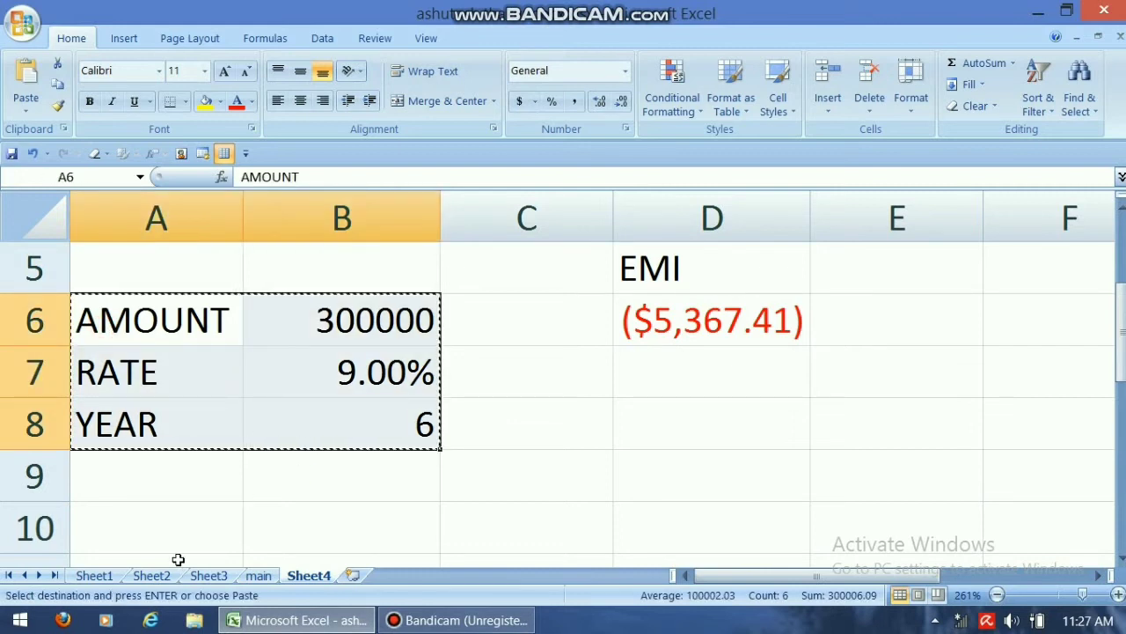
click(157, 547)
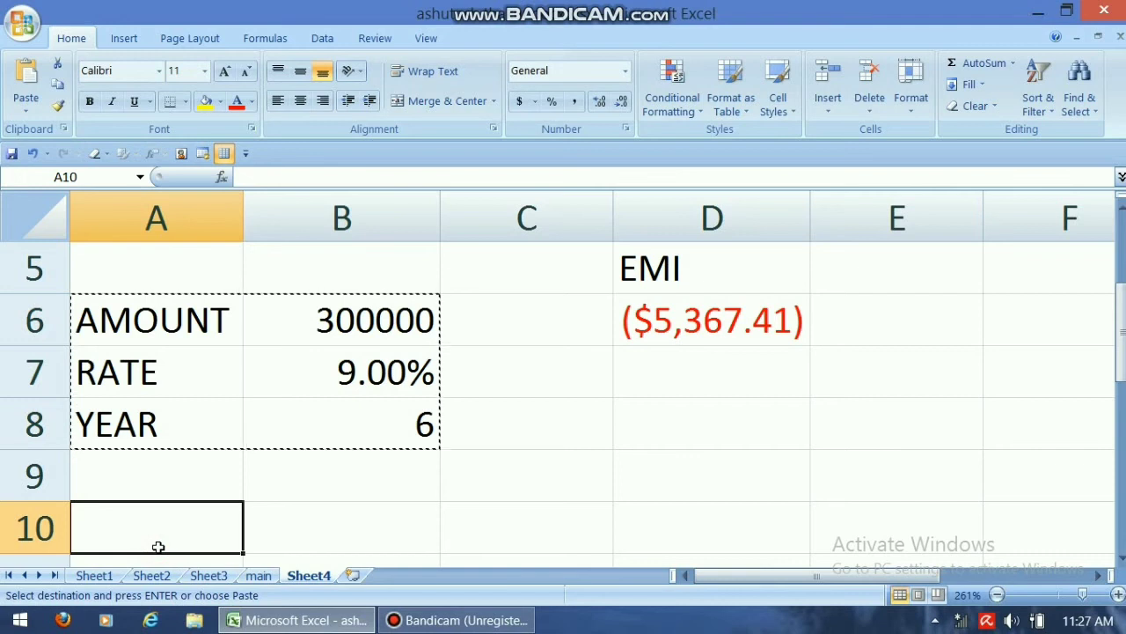
key(ctrl+v)
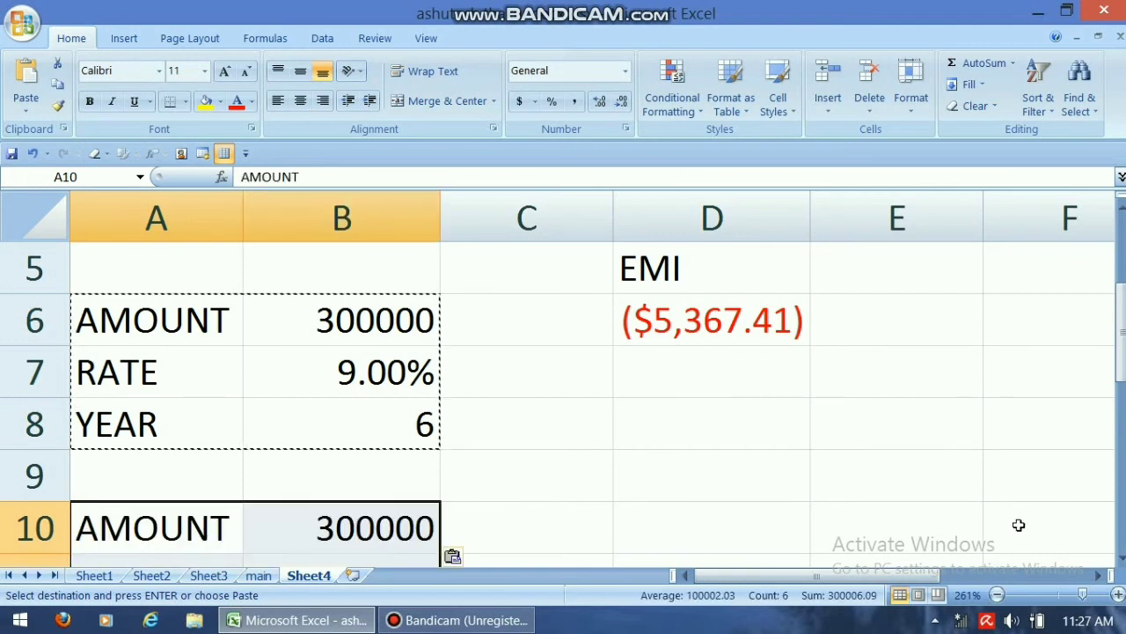
click(1120, 559)
click(1120, 558)
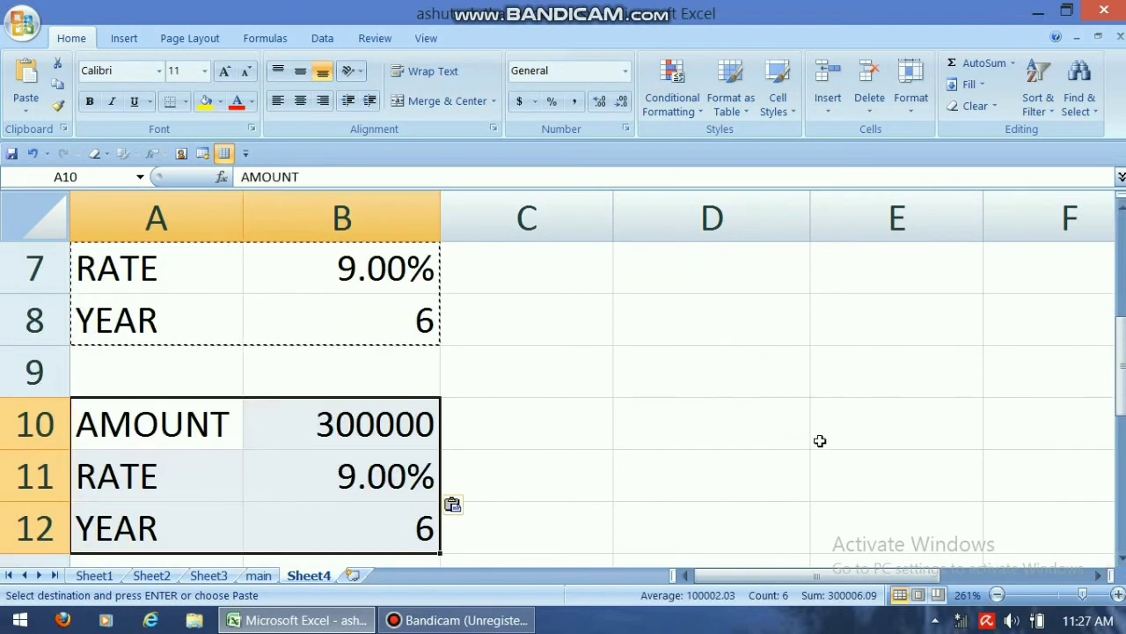
Enter the headings FV in D9 and TOTAL AMOUNT in D10, and widen column D to fit the text
click(730, 379)
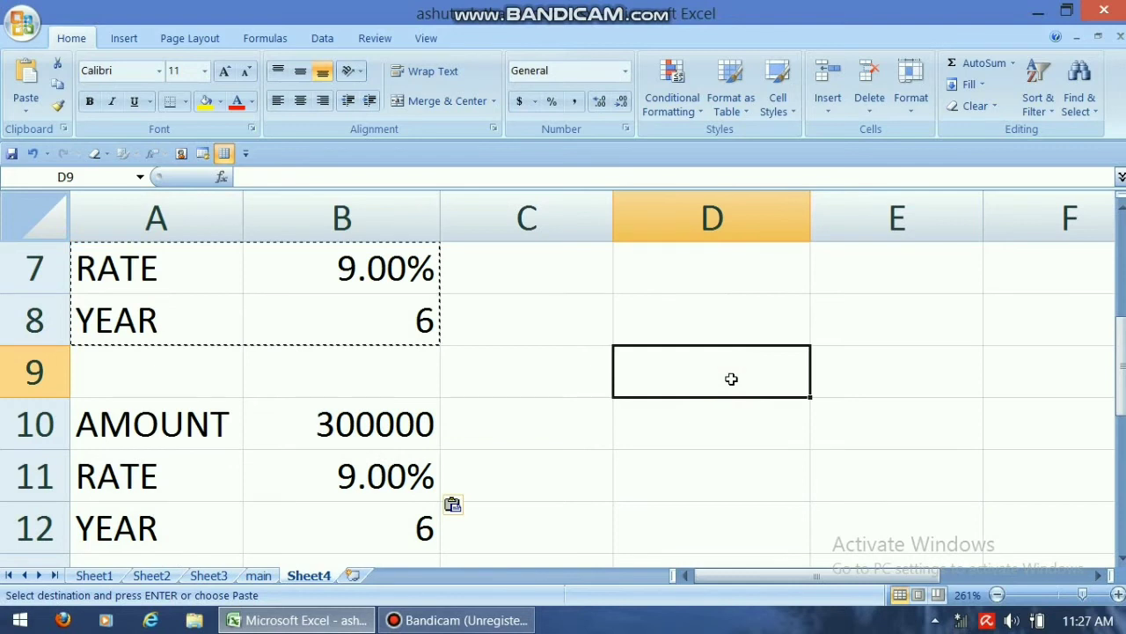
text(FV)
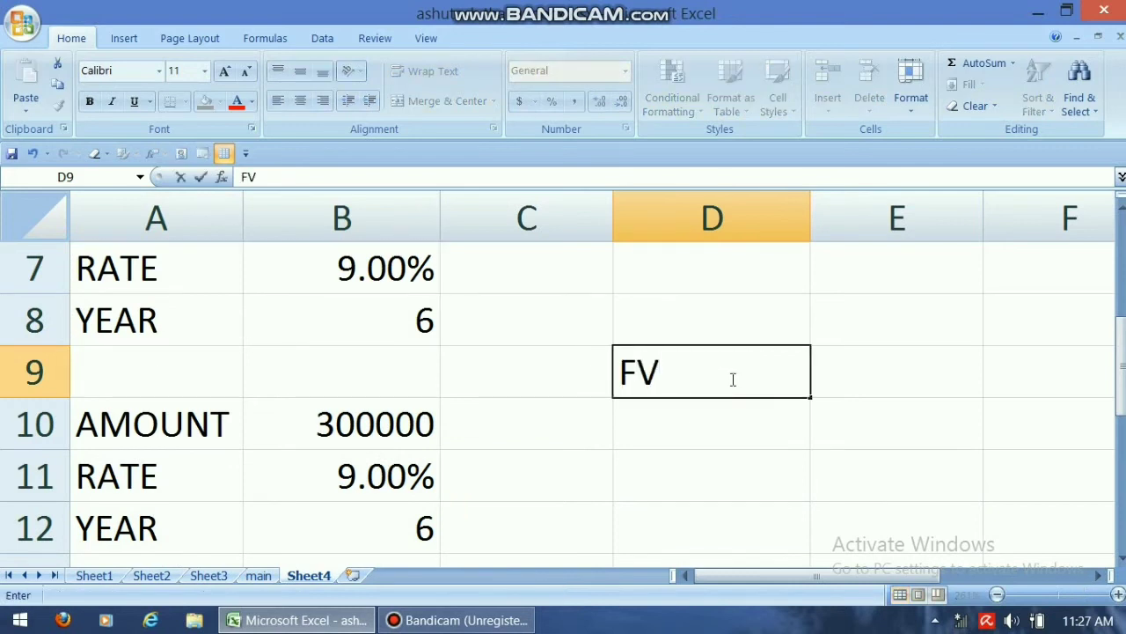
key(Return)
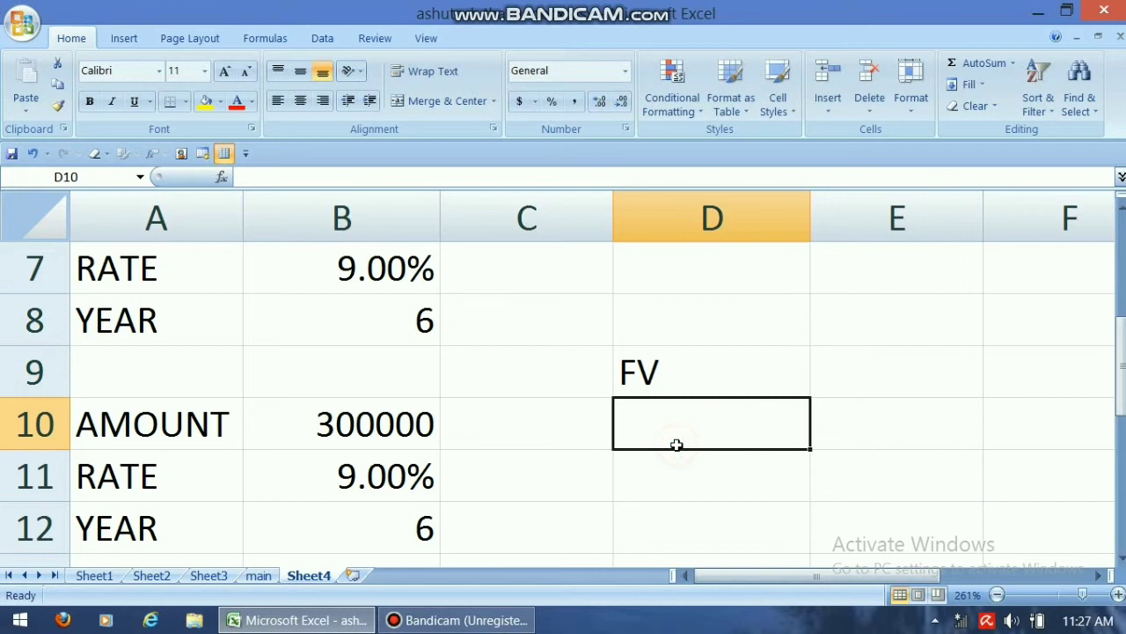
text(TOTAL AM)
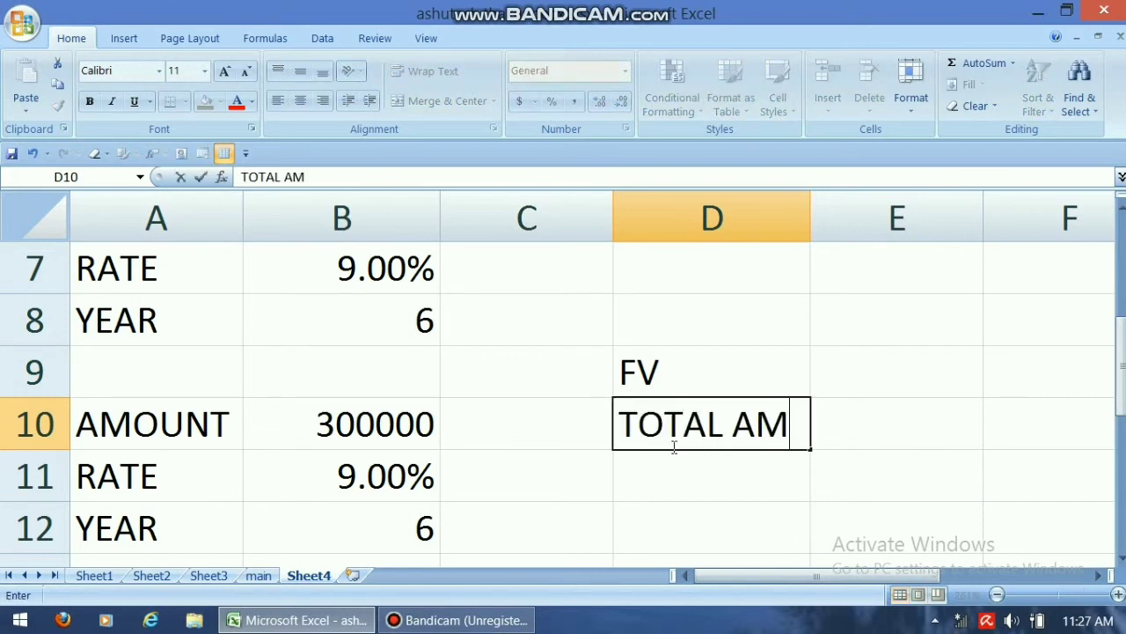
text(OUNT)
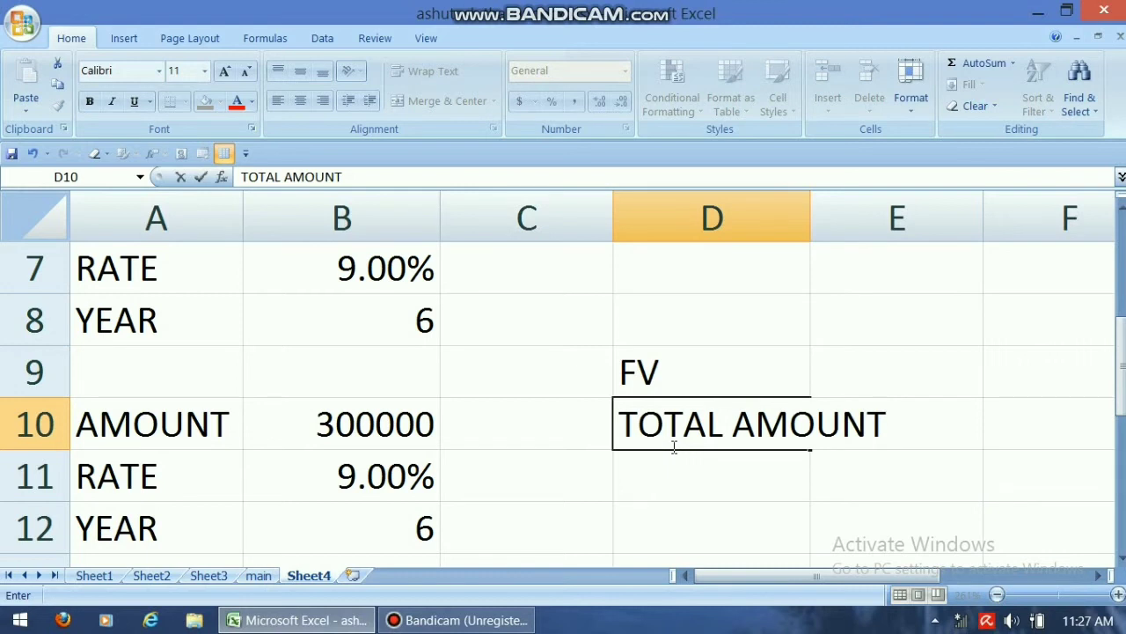
click(723, 480)
drag(808, 210, 955, 220)
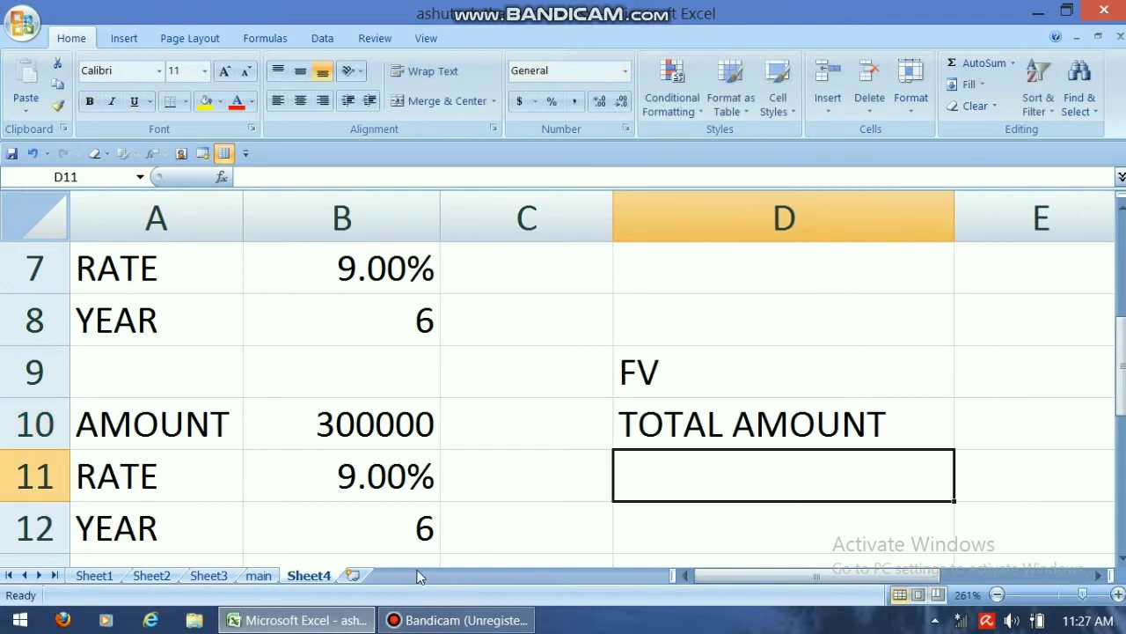
In the copied table, set the amount in B10 to 5000, the rate in B11 to 7% and the years in B12 to 3
click(388, 444)
text(5000)
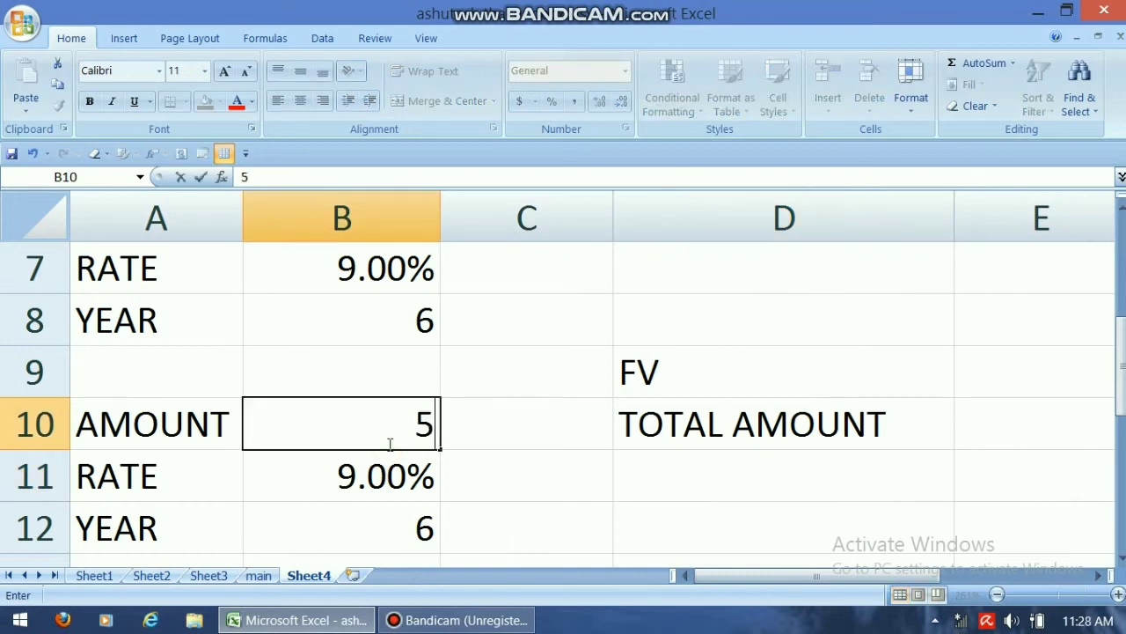
click(390, 494)
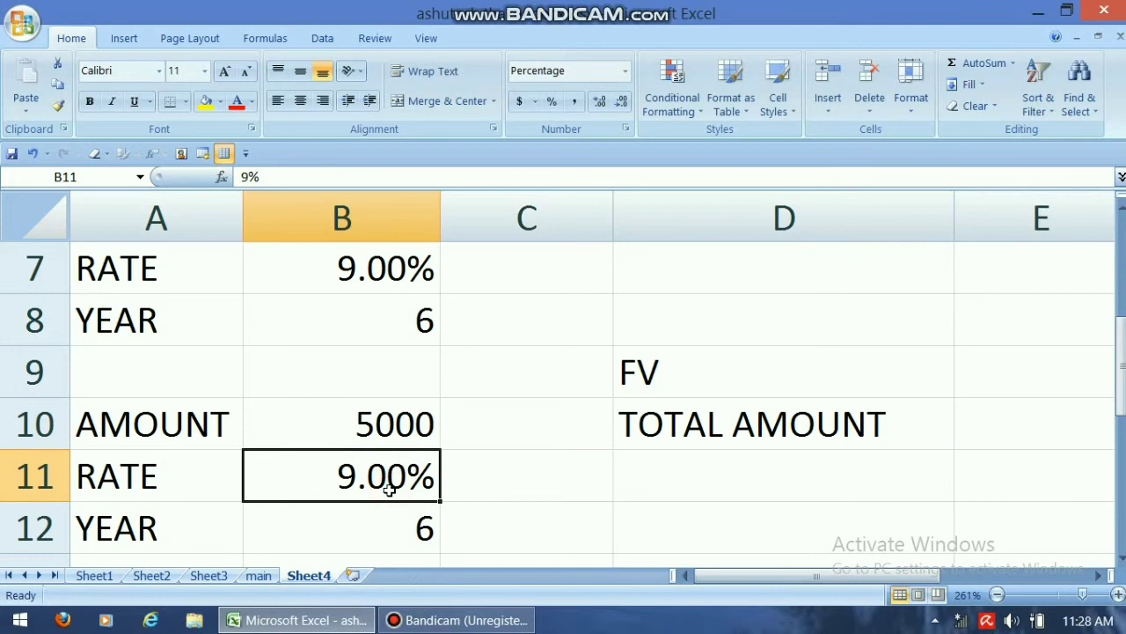
text(7)
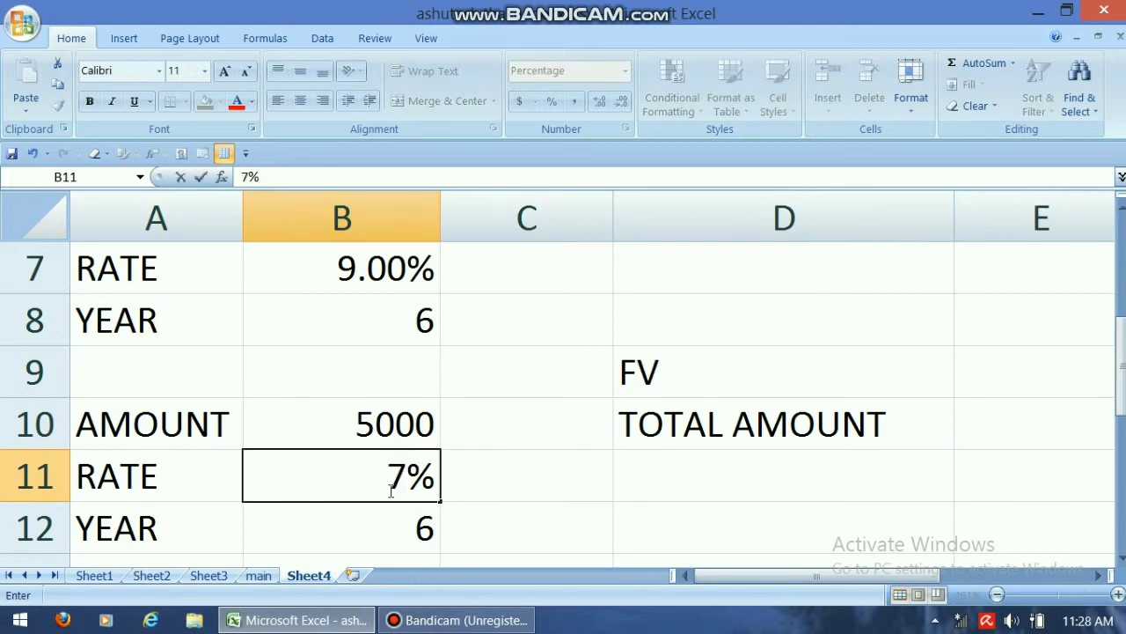
key(Return)
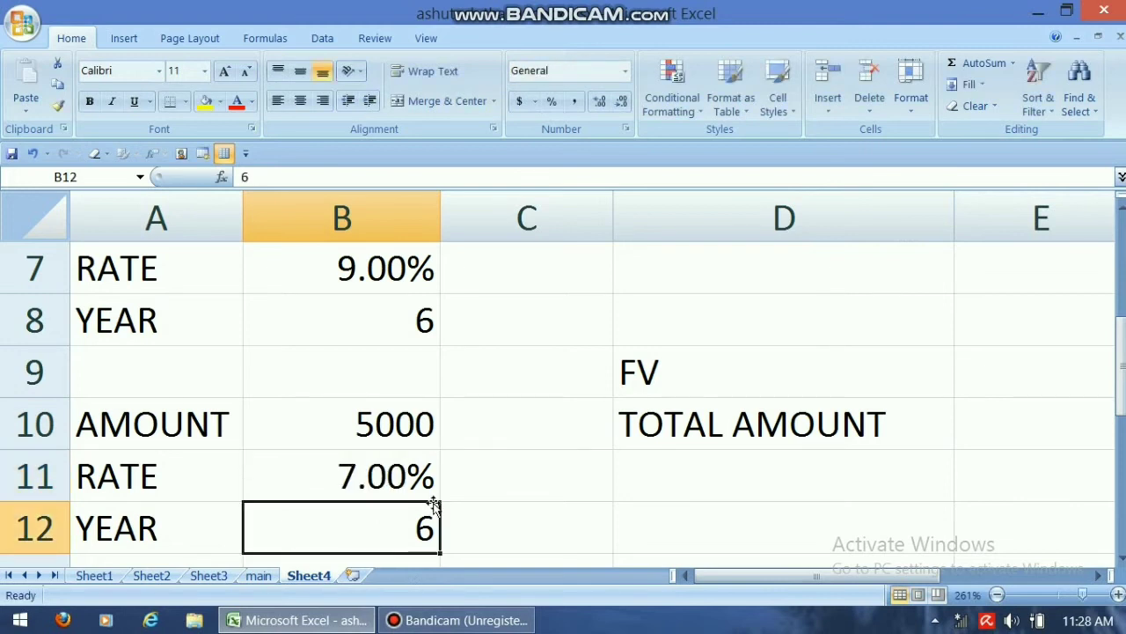
text(3)
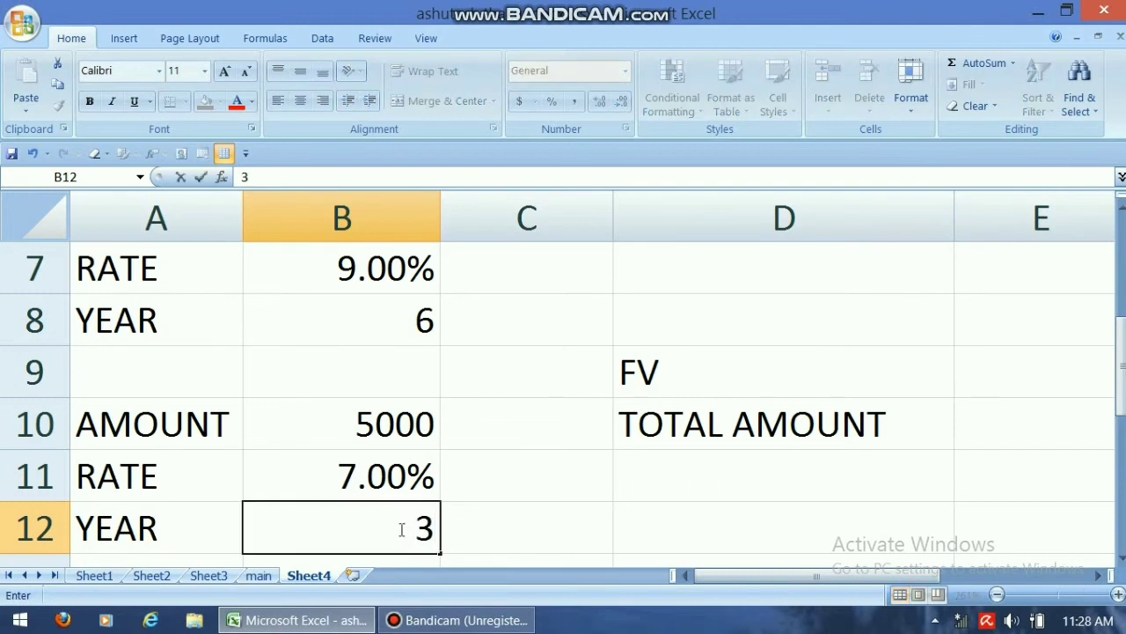
Insert the financial function FV in cell D11 with Rate B11/12 and Nper B12*12
click(675, 462)
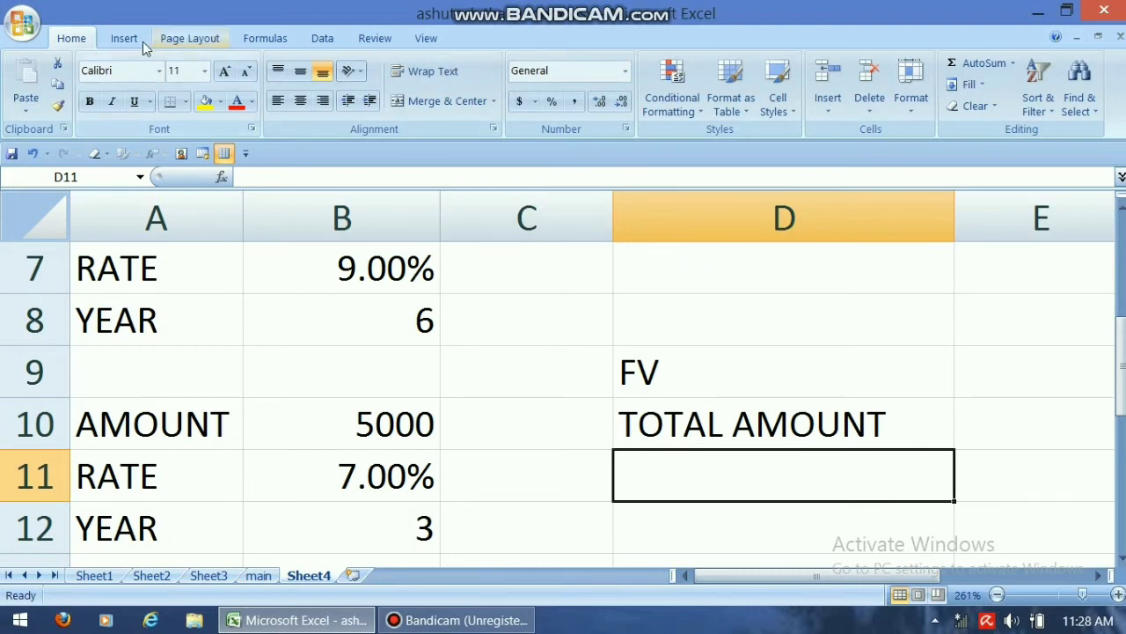
click(264, 38)
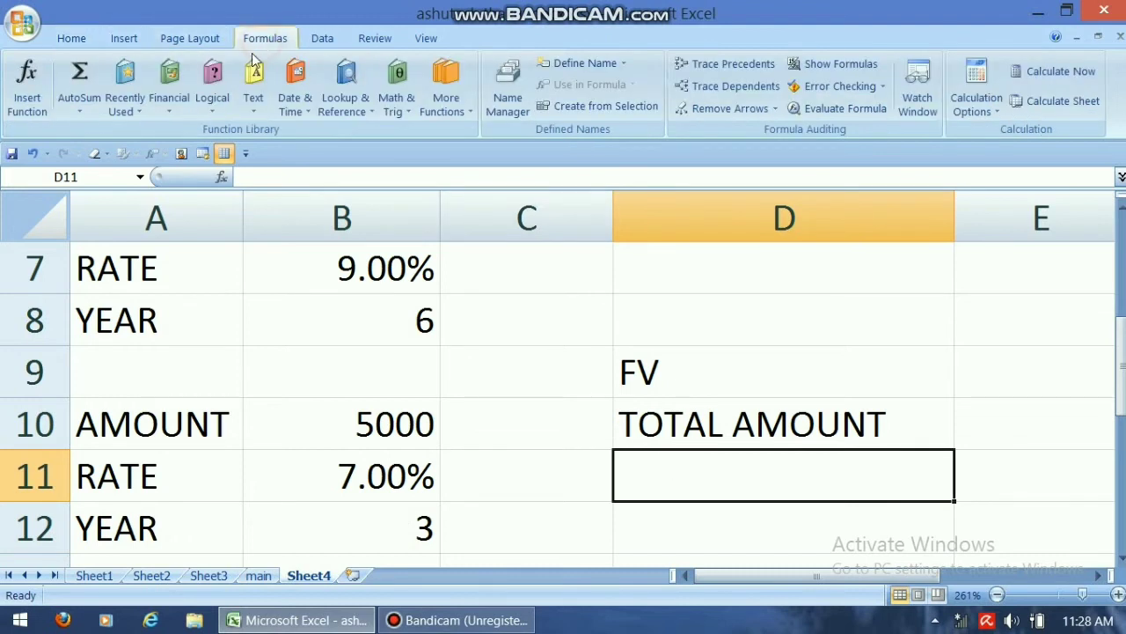
click(174, 111)
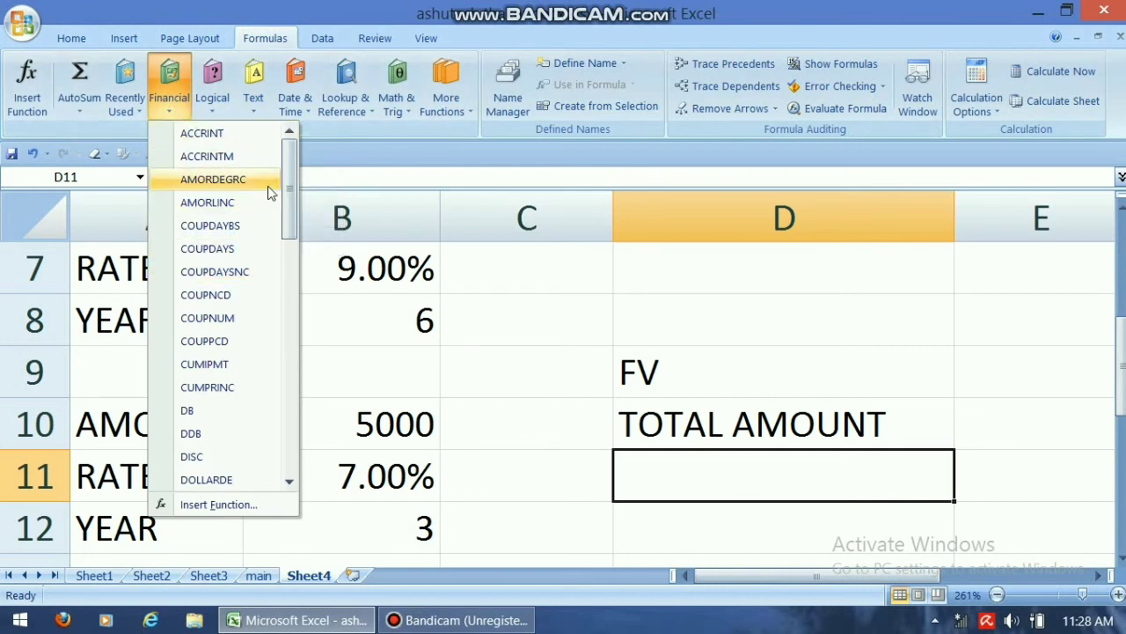
drag(290, 202, 283, 256)
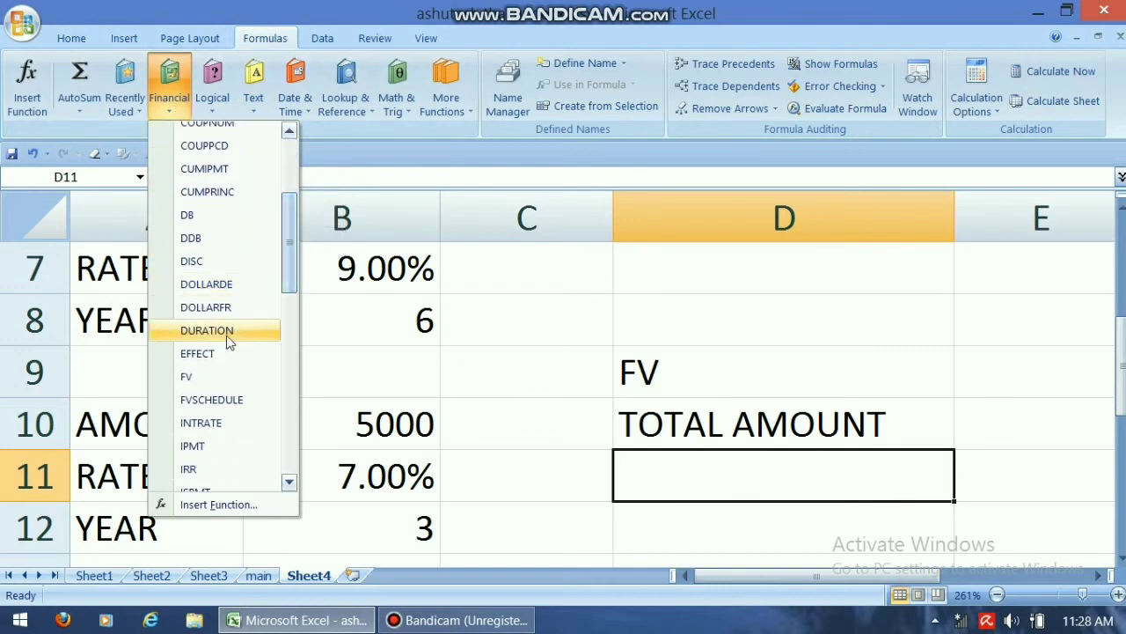
click(207, 376)
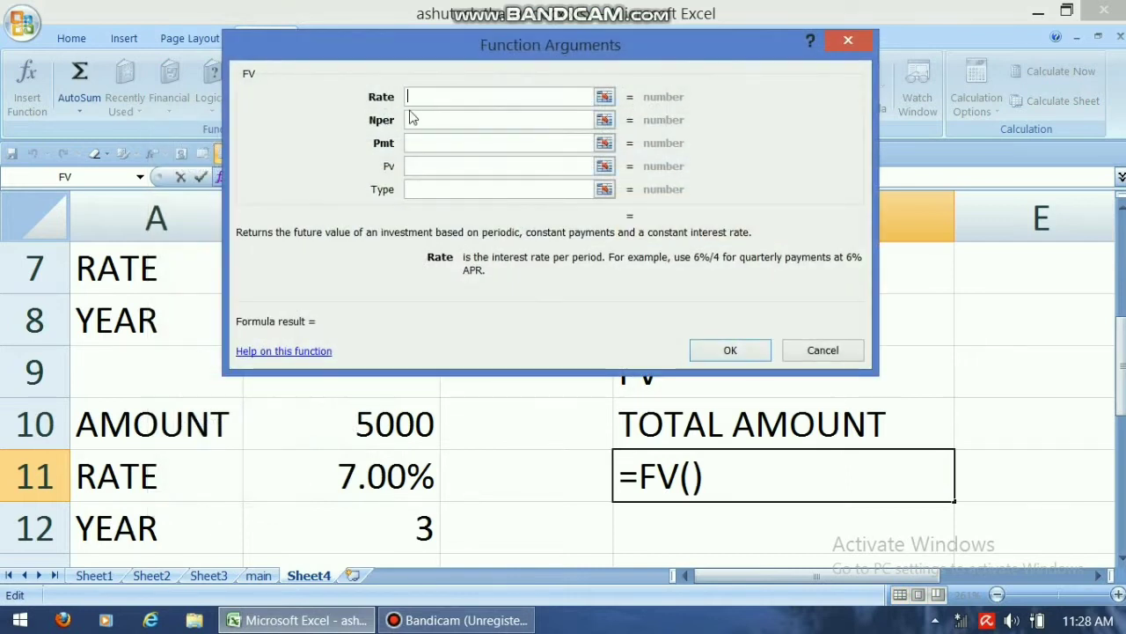
click(390, 476)
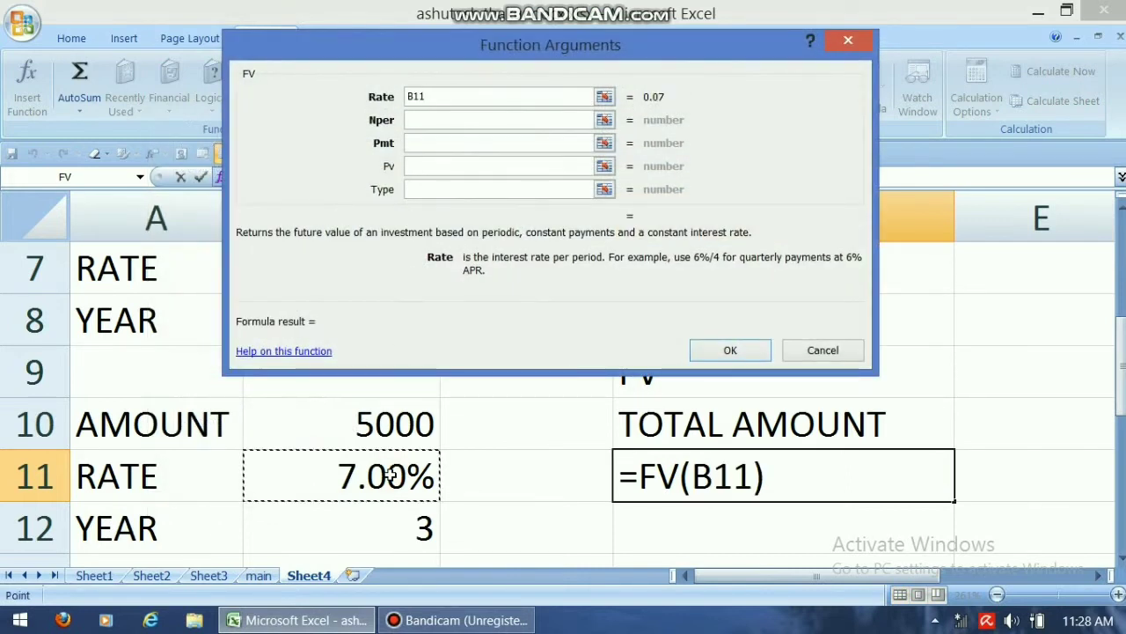
text(/)
text(2)
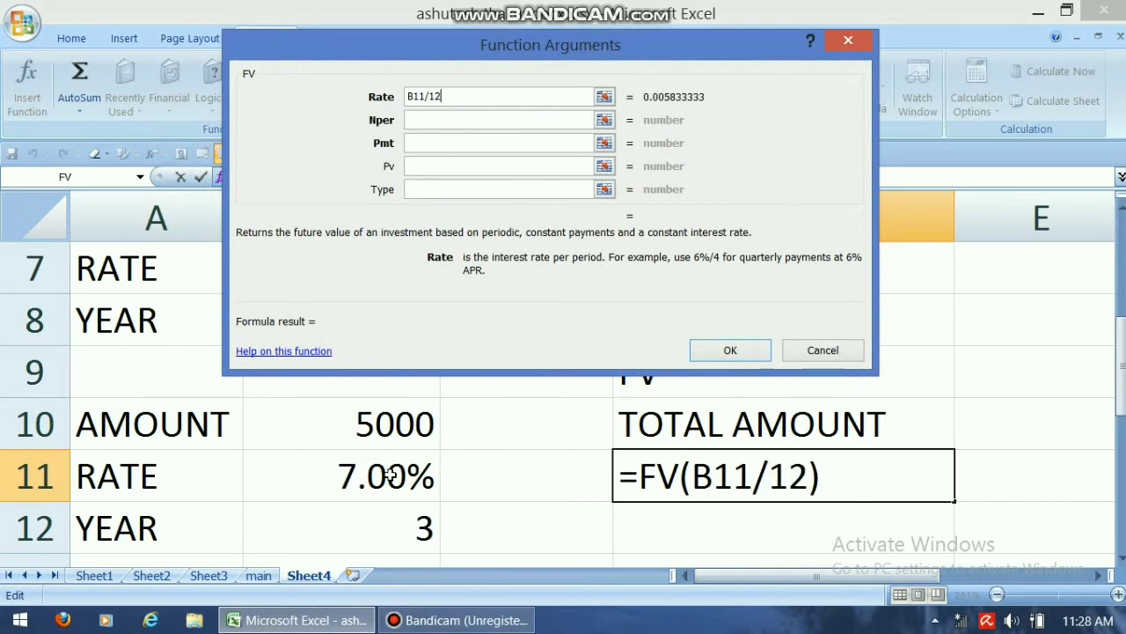
click(411, 120)
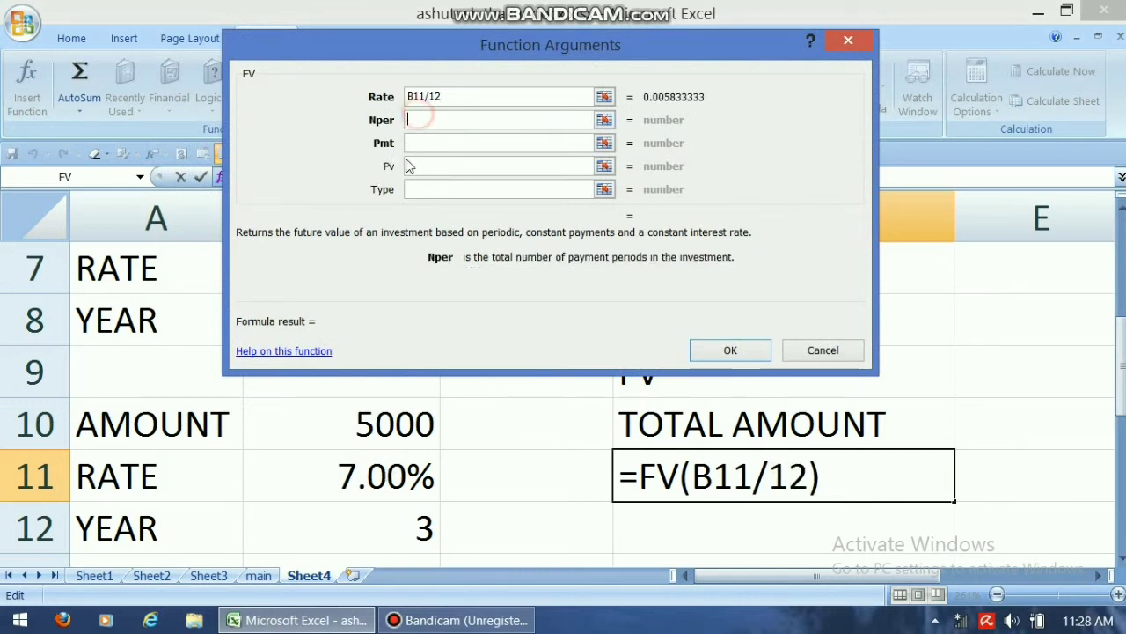
click(399, 523)
text(*12)
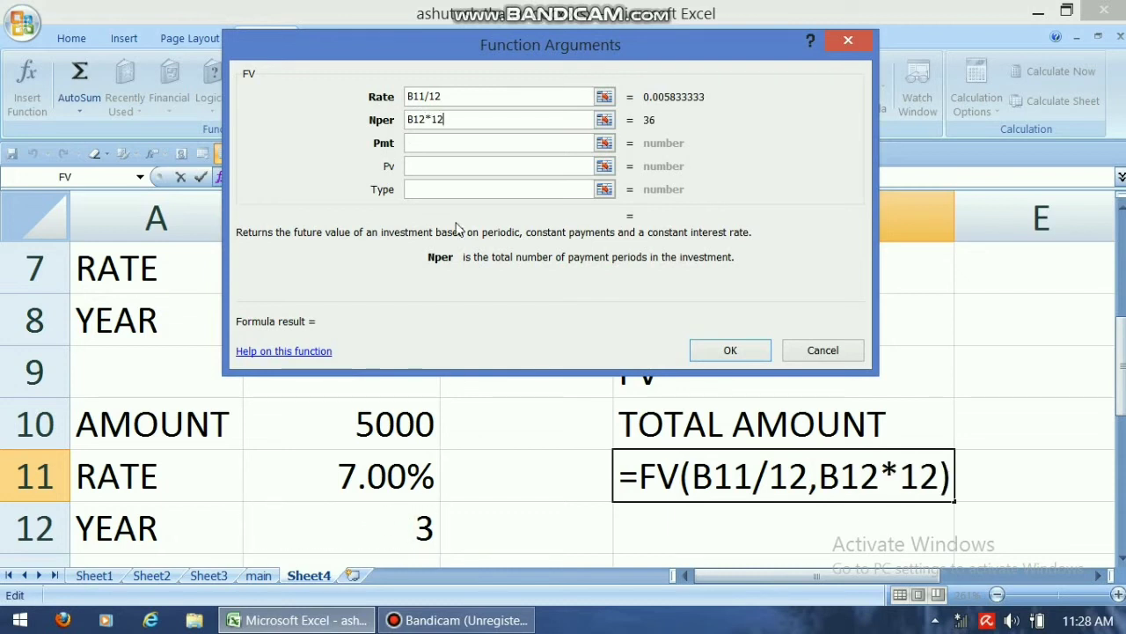
Complete the FV function with Pmt B10, Pv 0 and Type 1, and enter the formula in D11
click(425, 144)
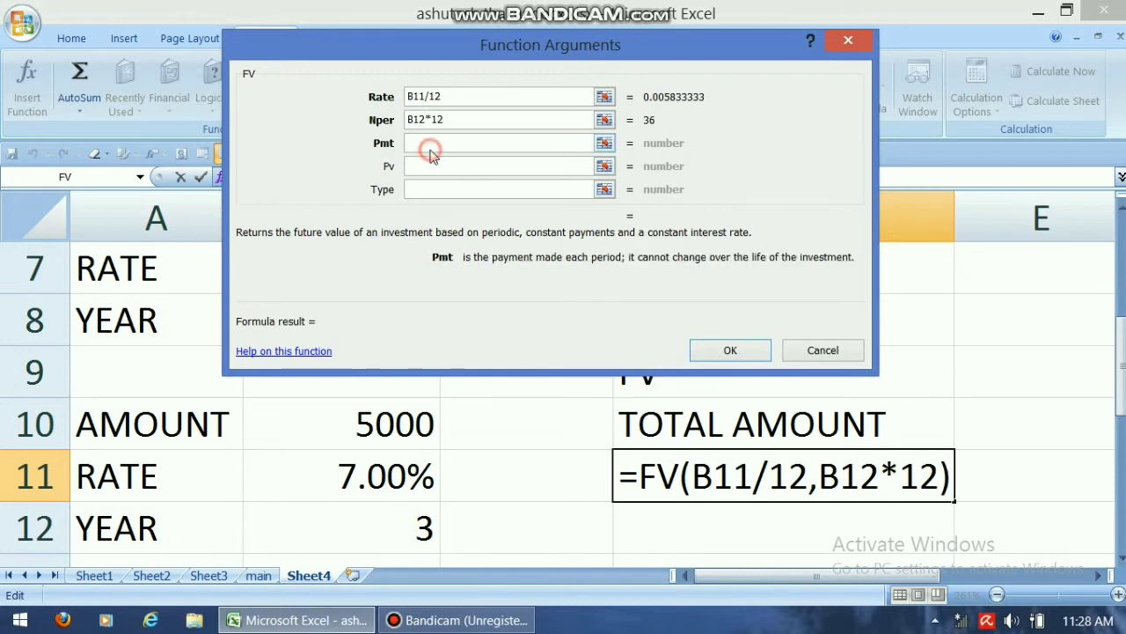
click(420, 429)
click(419, 167)
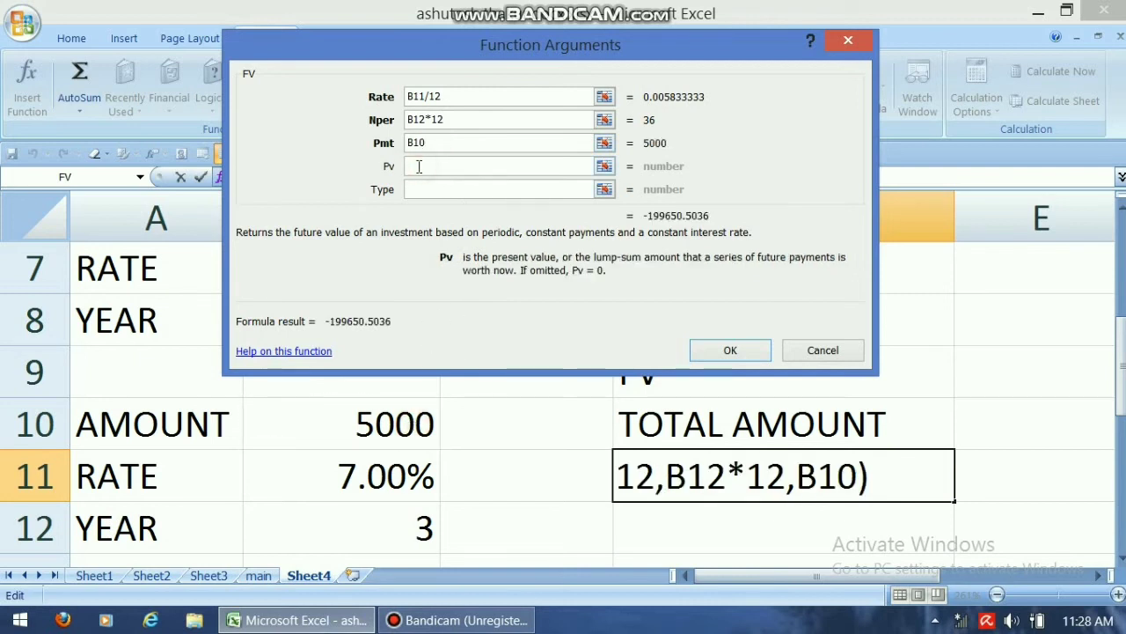
text(0)
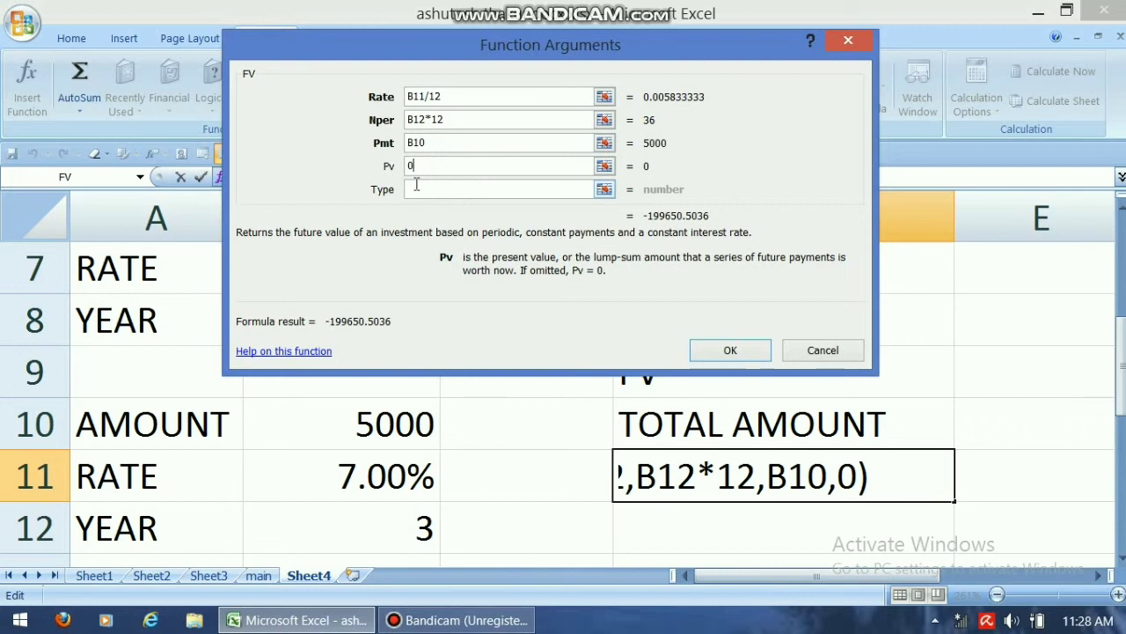
click(410, 191)
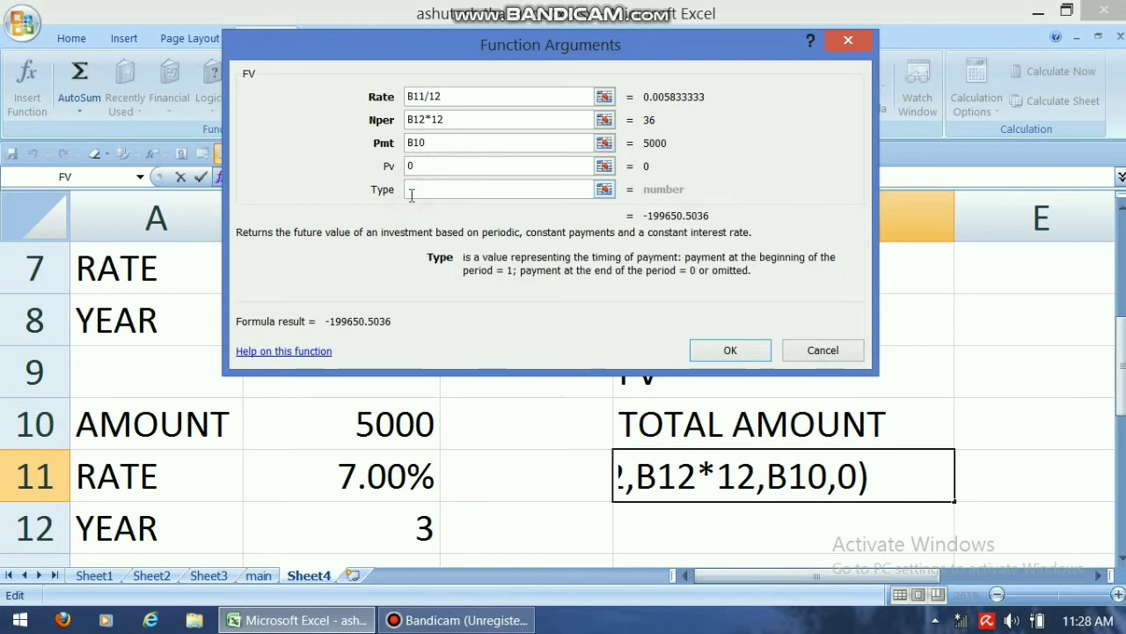
text(1)
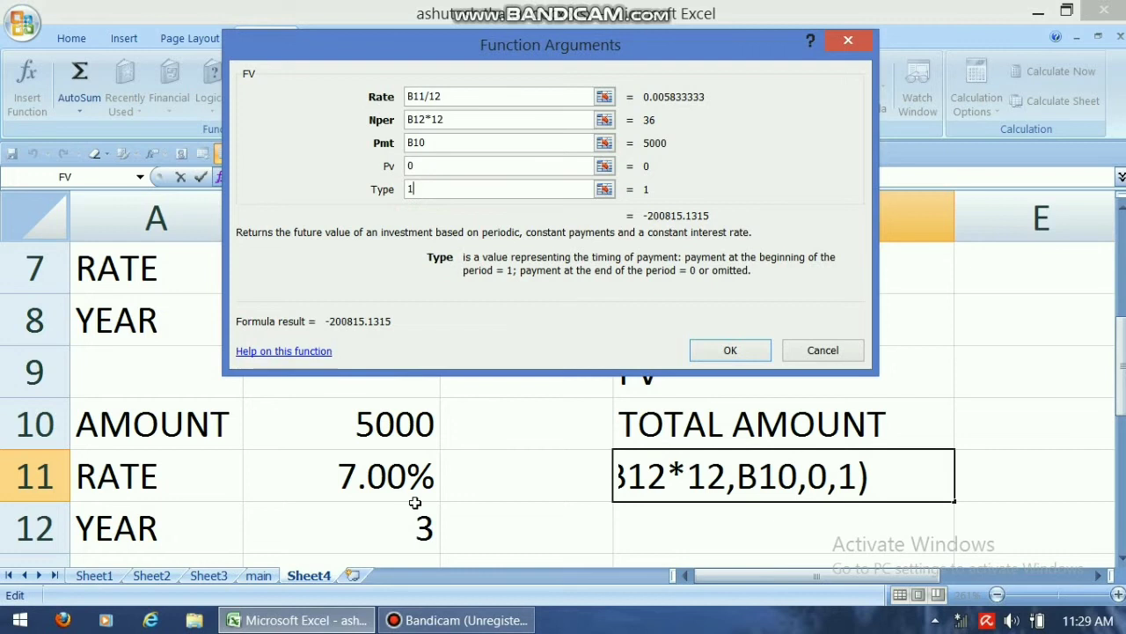
click(716, 352)
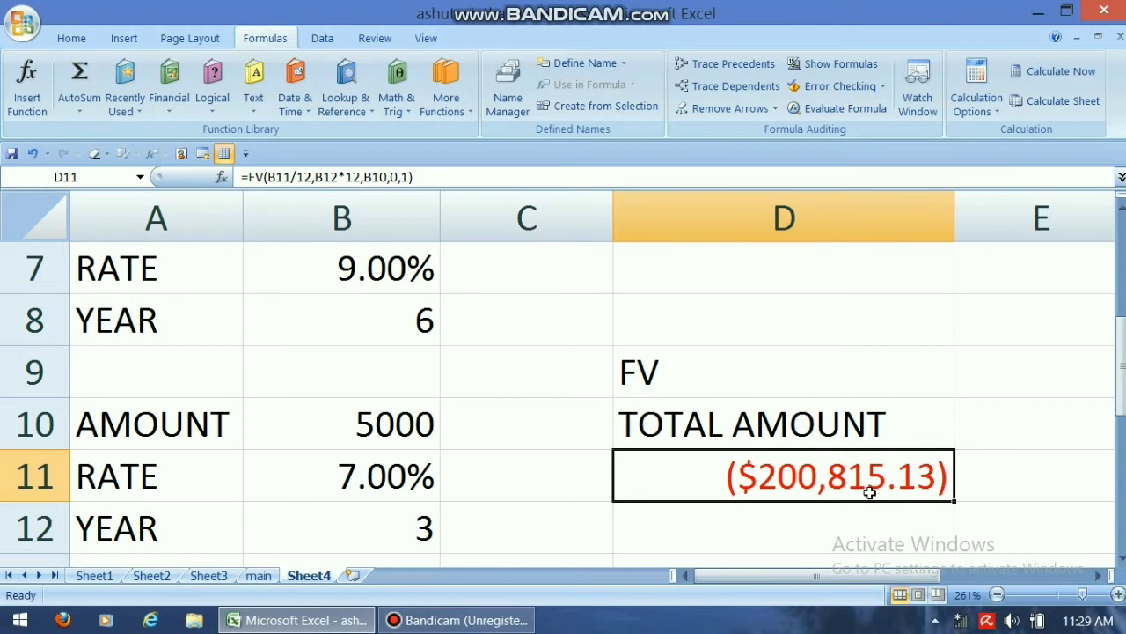
Change the amount in B10 to 4000 and the rate in B11 to 8%
click(417, 412)
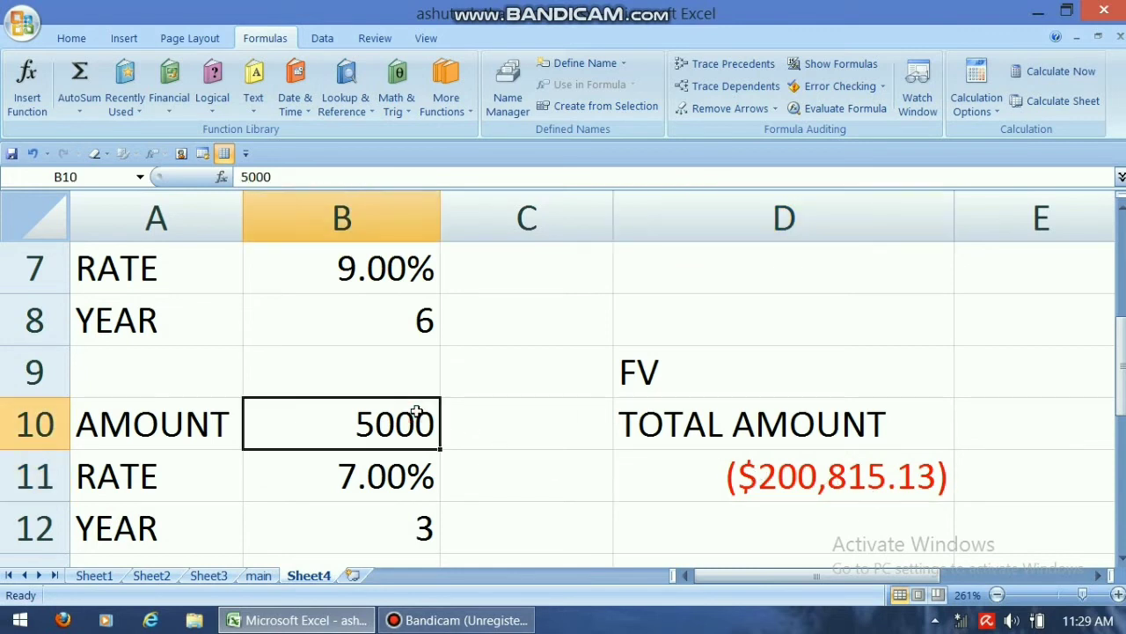
text(5)
key(BackSpace)
text(4000)
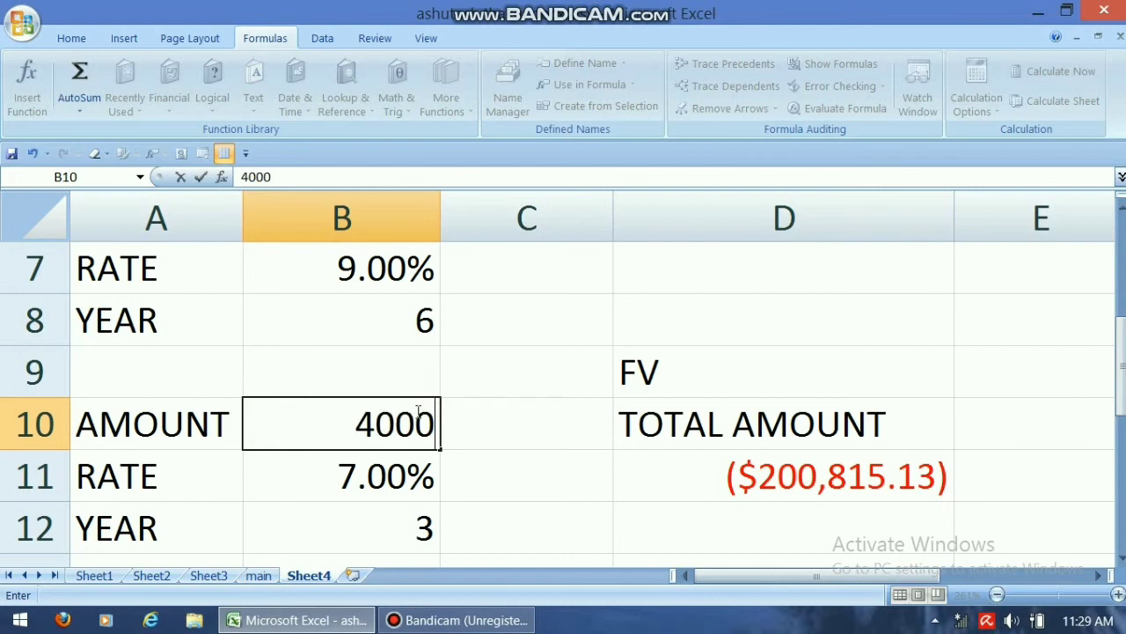
key(Return)
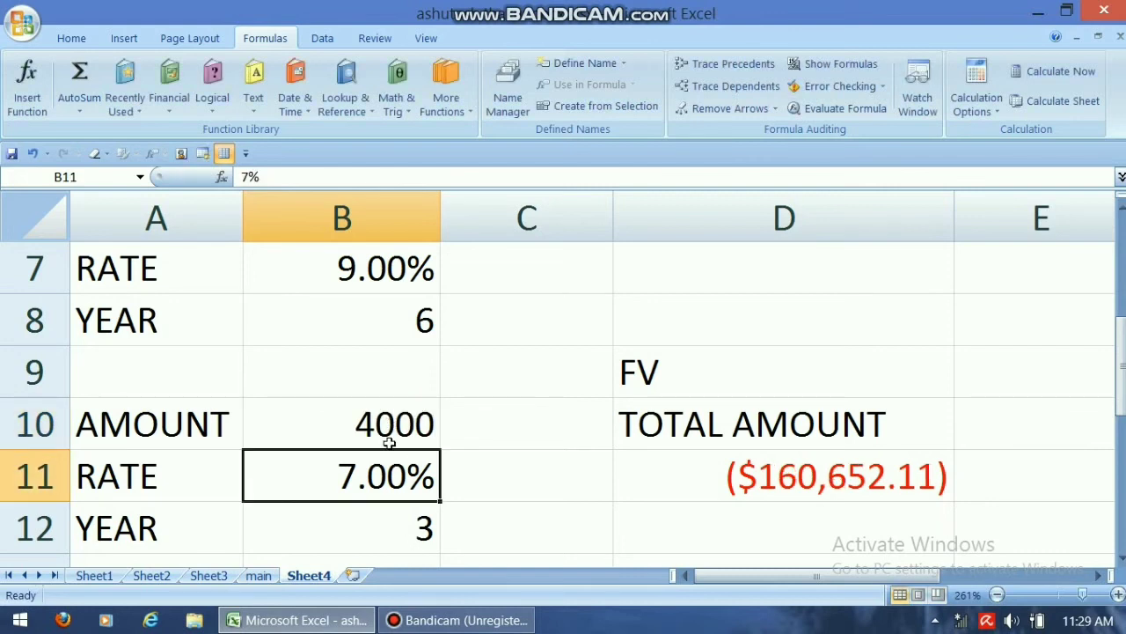
text(8)
key(Return)
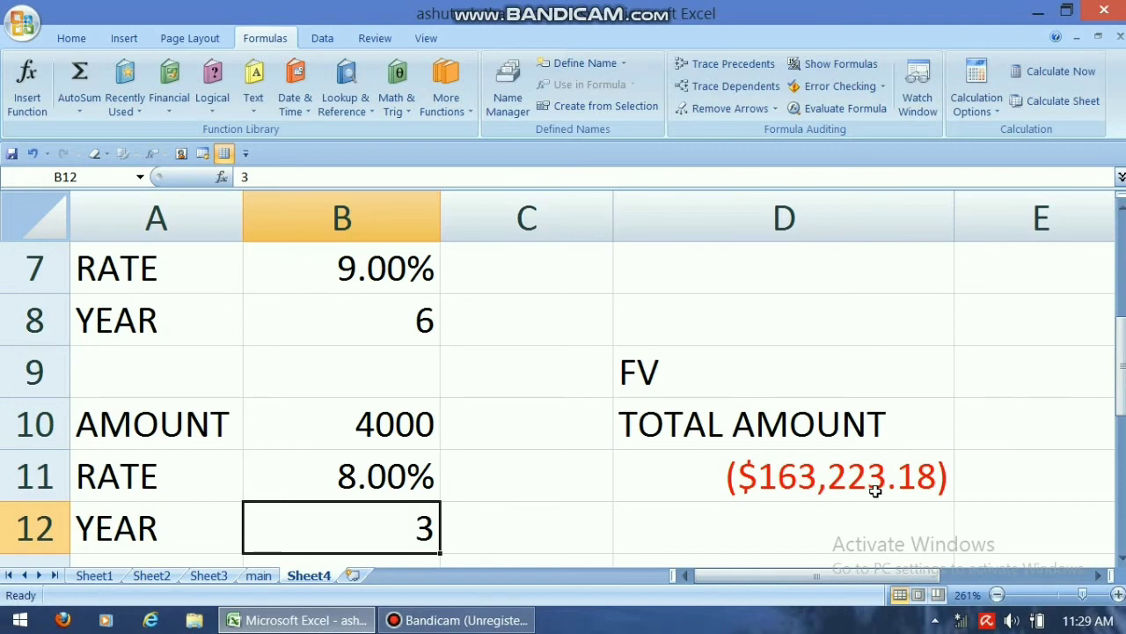
Change the deposit amount in B10 to 5000 and the years in B12 to 2, and select the FV result in D11
click(396, 426)
text(5000)
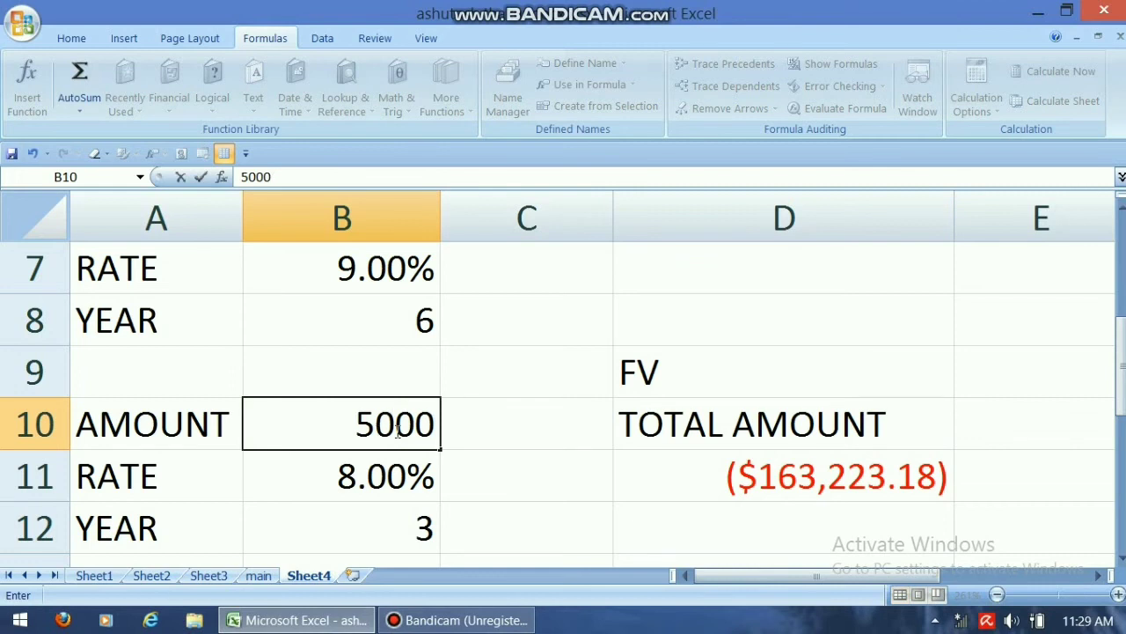
key(Return)
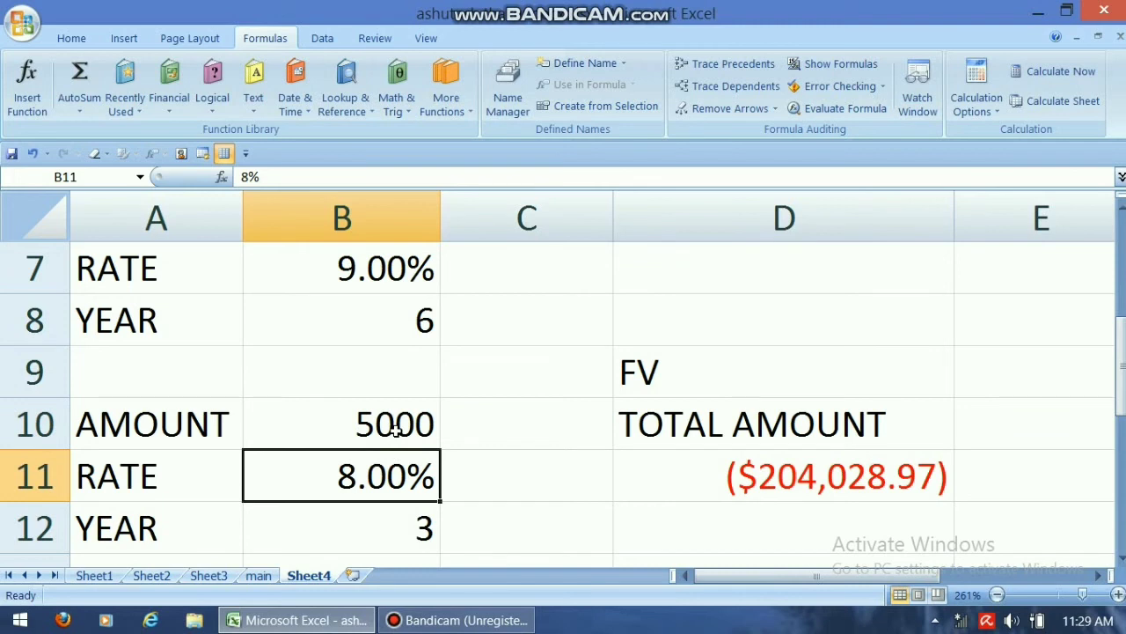
click(372, 525)
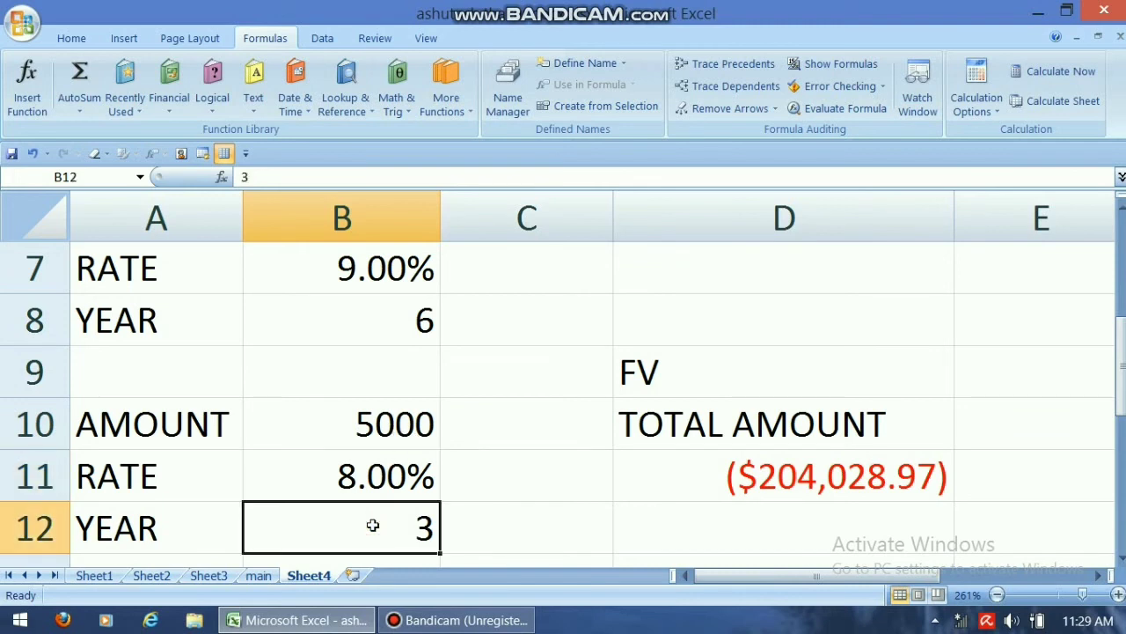
text(2)
key(Return)
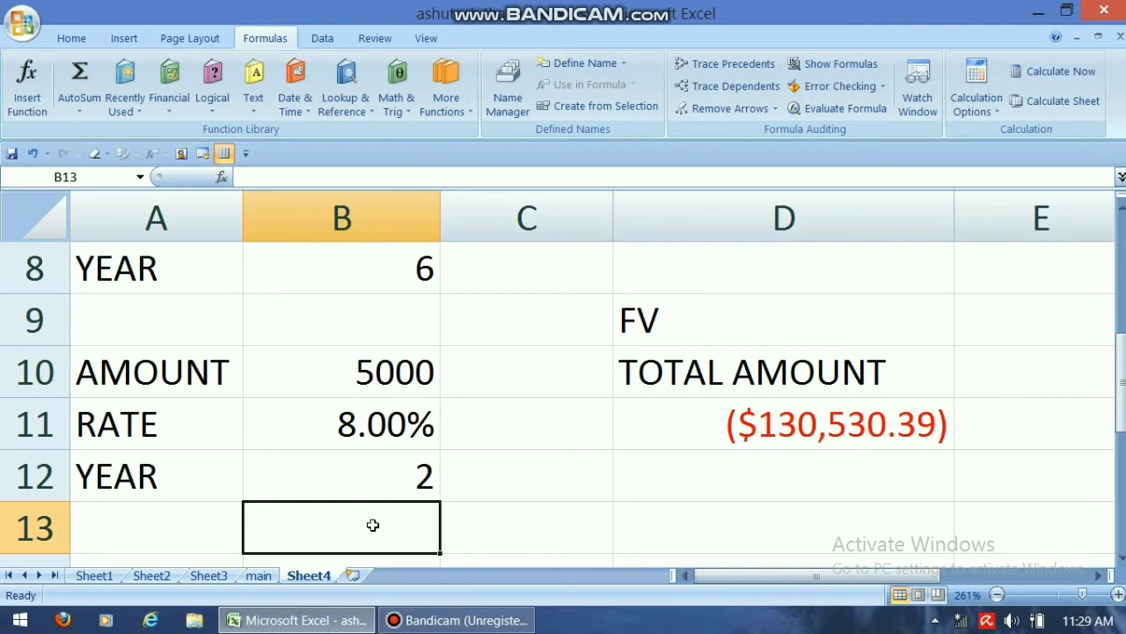
click(897, 437)
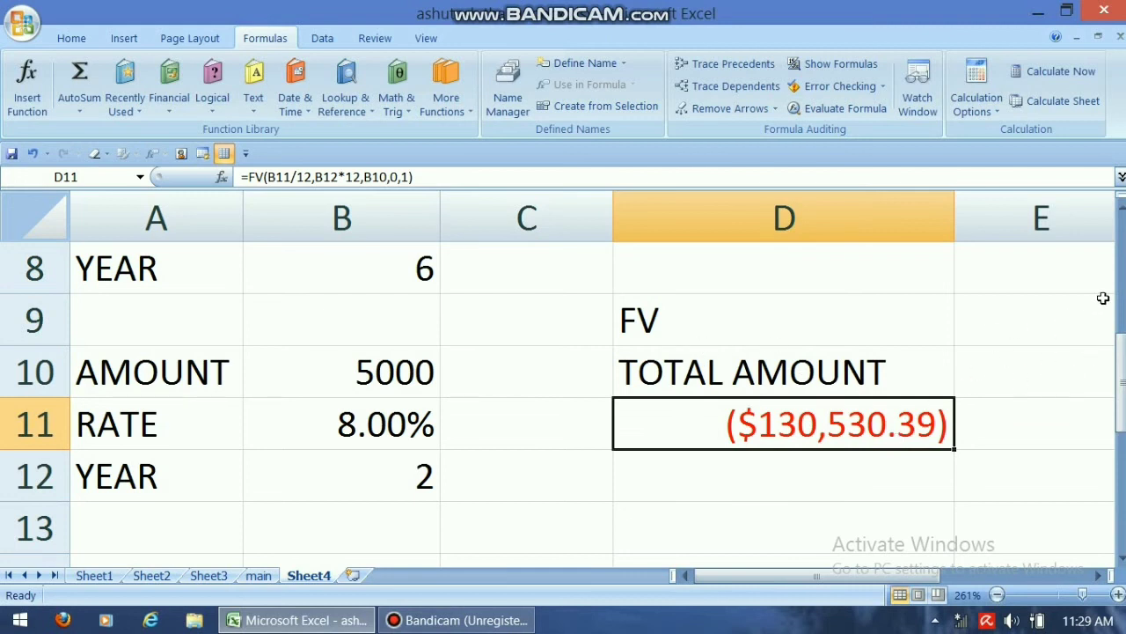
Enter the label PMT FUNCTION in D4, above the EMI heading
click(1120, 204)
click(1120, 204)
click(719, 388)
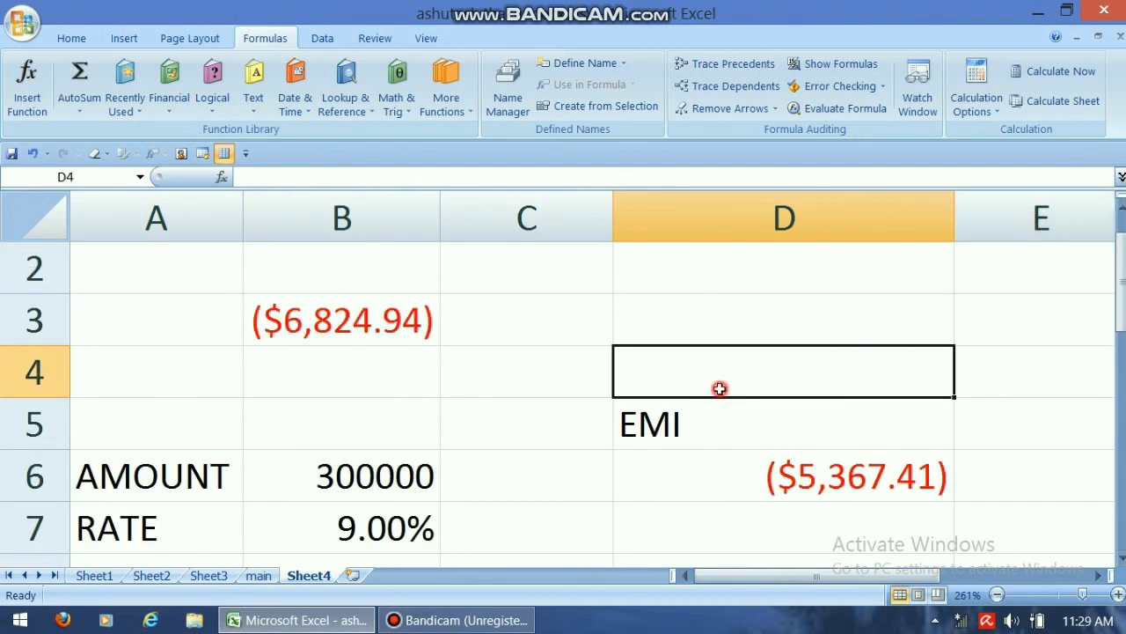
text(PMT)
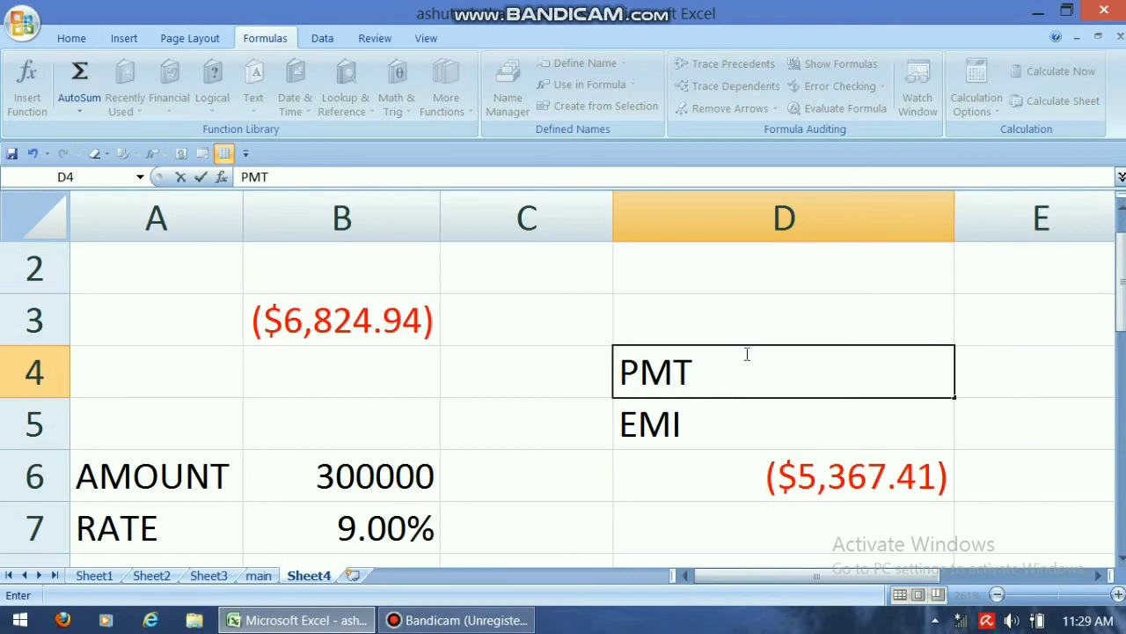
text( FUNCTION)
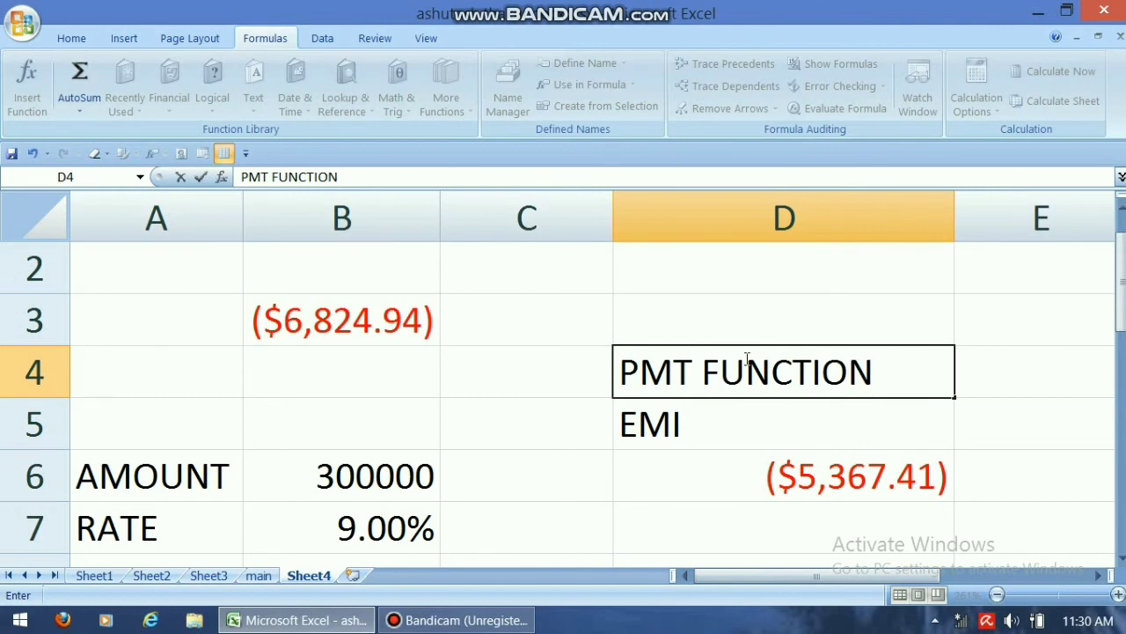
click(727, 441)
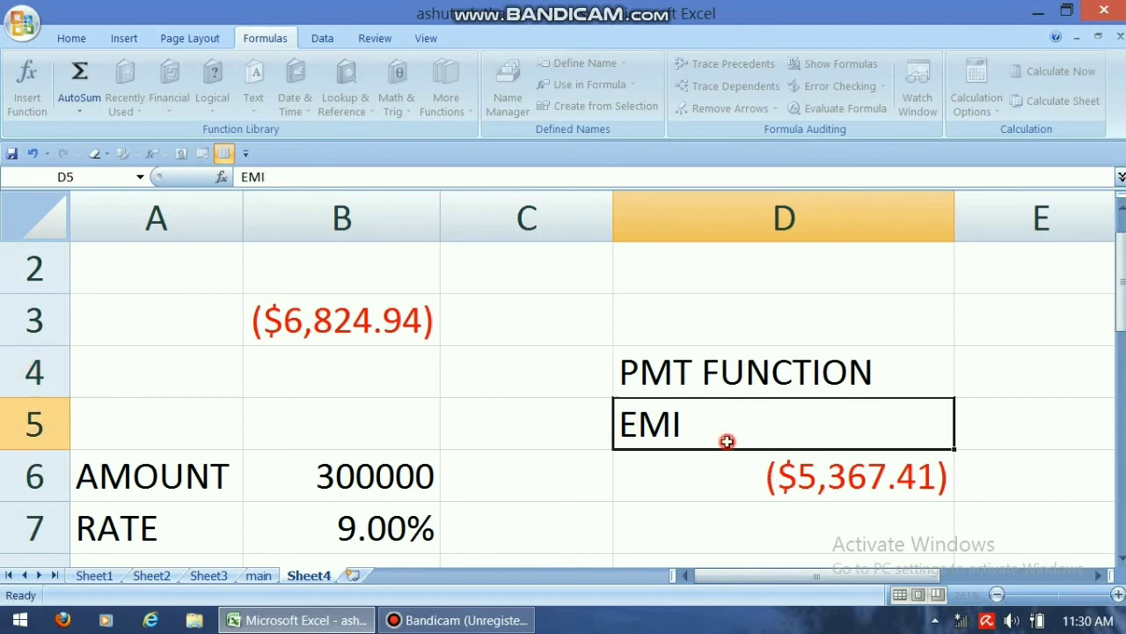
Review the PMT formula in D6 and compare the loan table with the FV table in rows 9 to 12
click(761, 499)
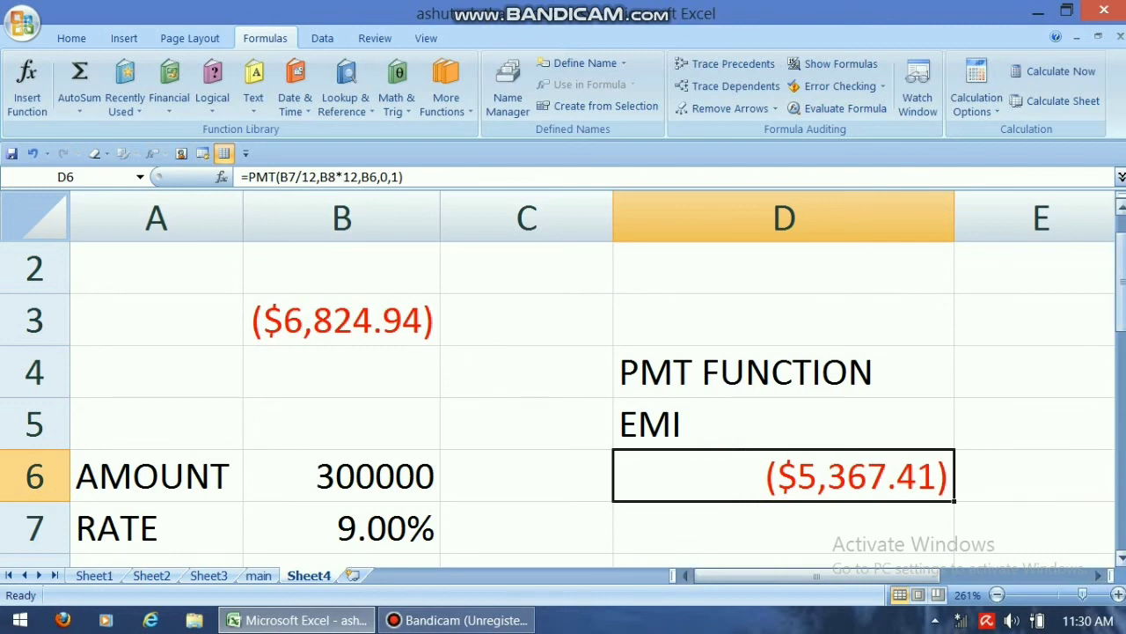
drag(1120, 295, 1119, 316)
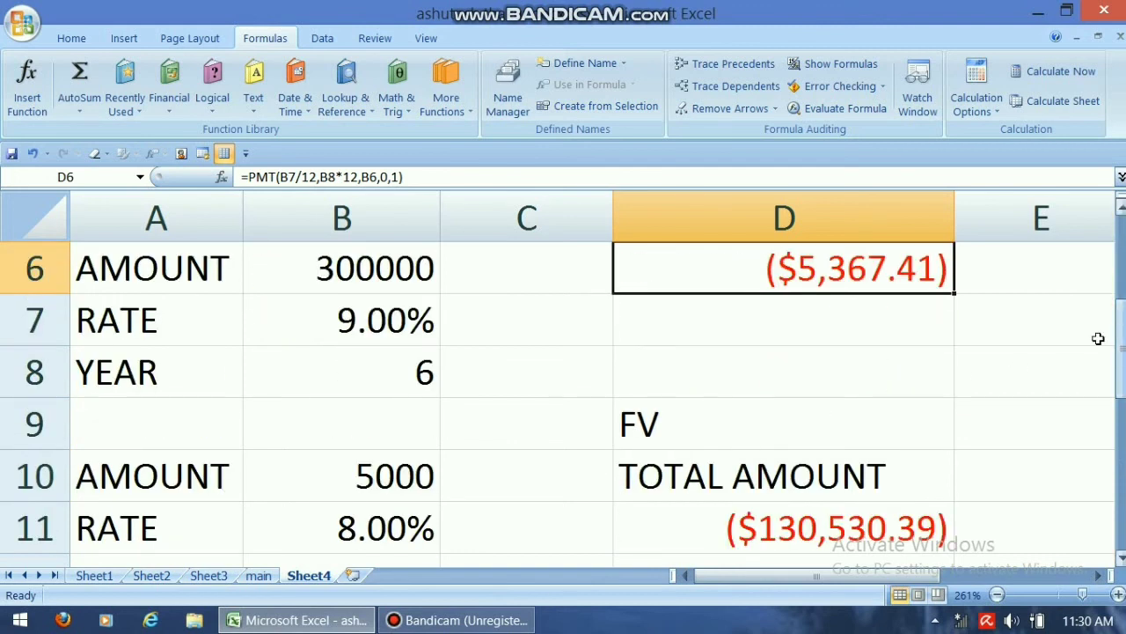
drag(1123, 345, 1122, 359)
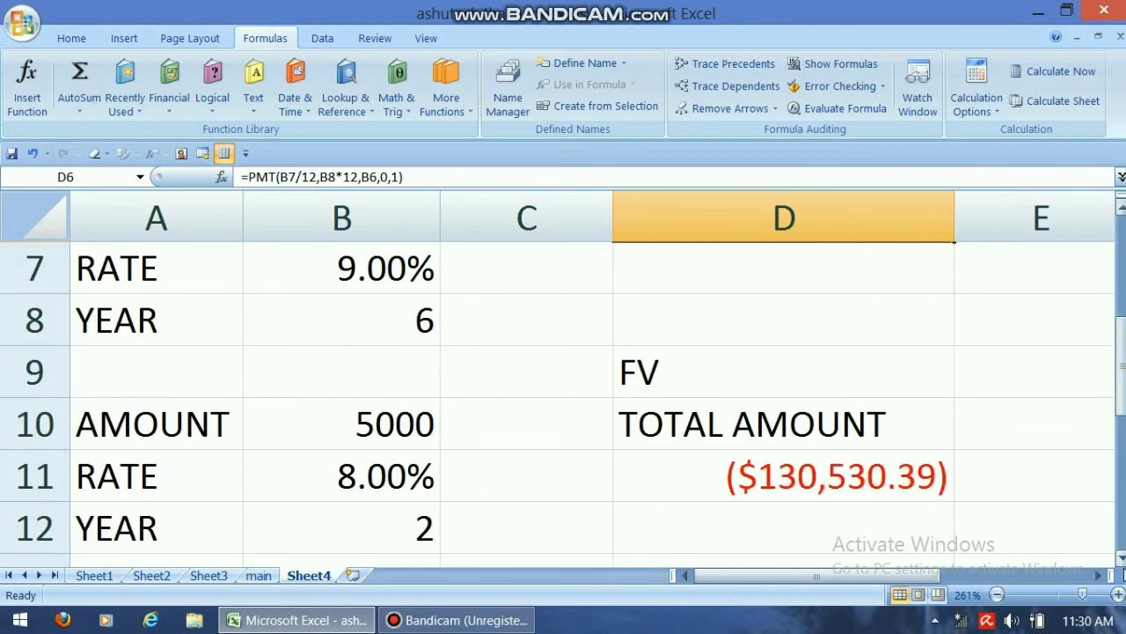
click(1122, 560)
click(1122, 560)
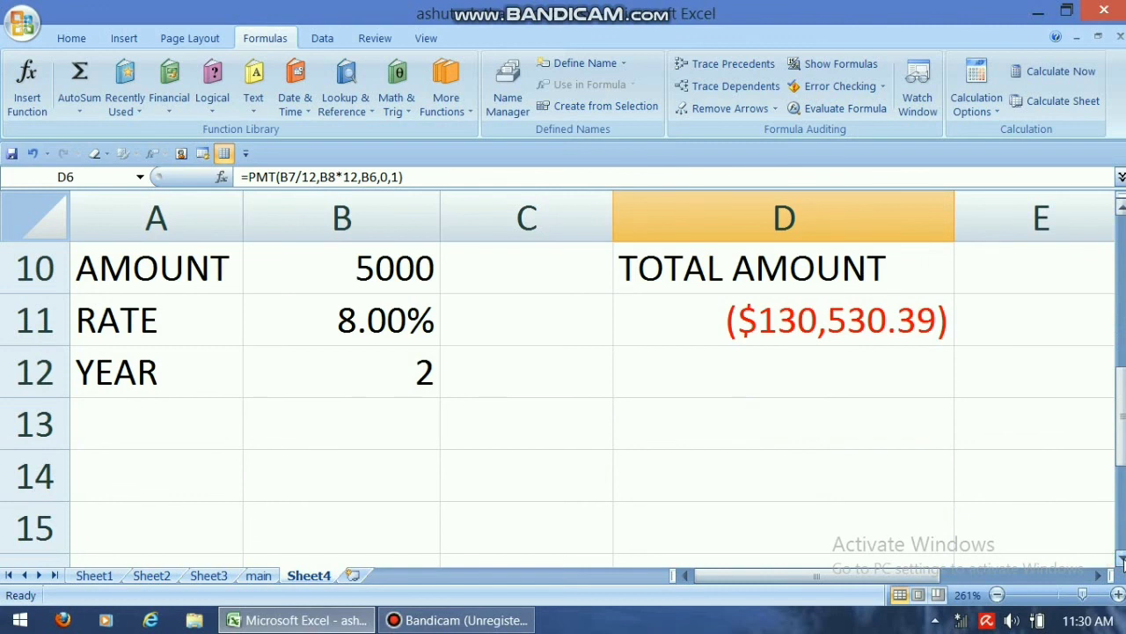
click(1122, 560)
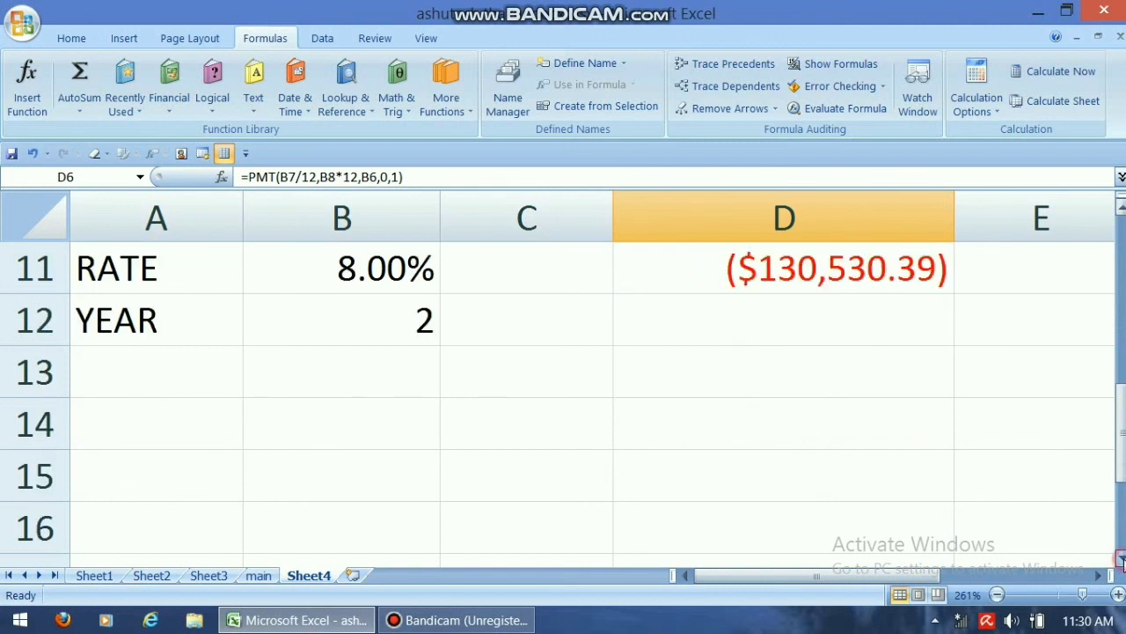
click(463, 430)
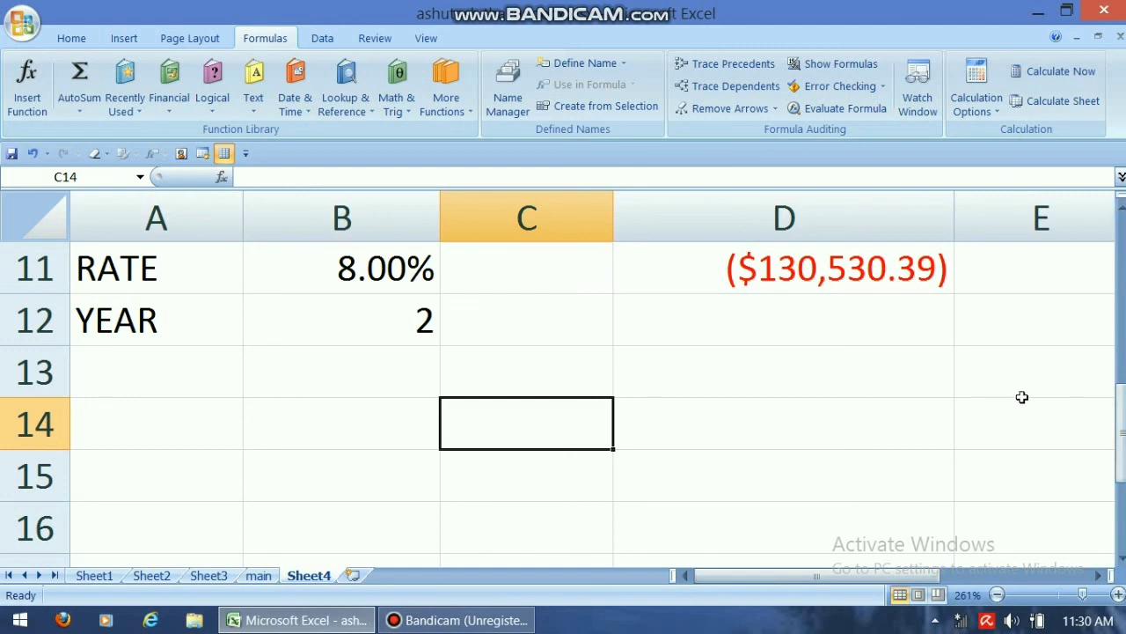
drag(1119, 429, 1114, 343)
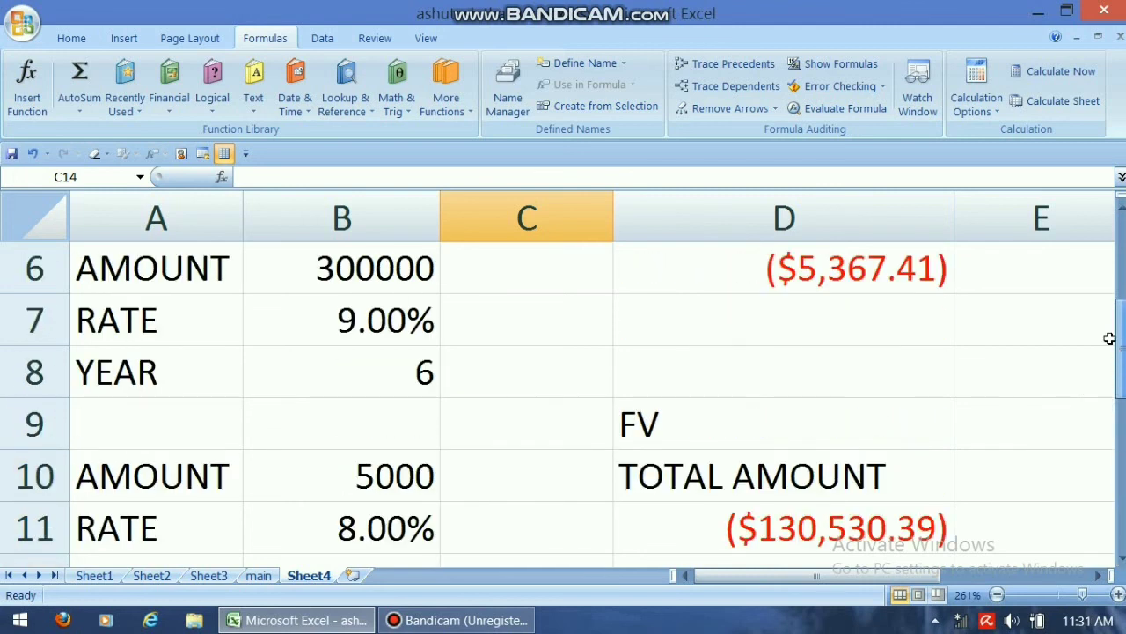